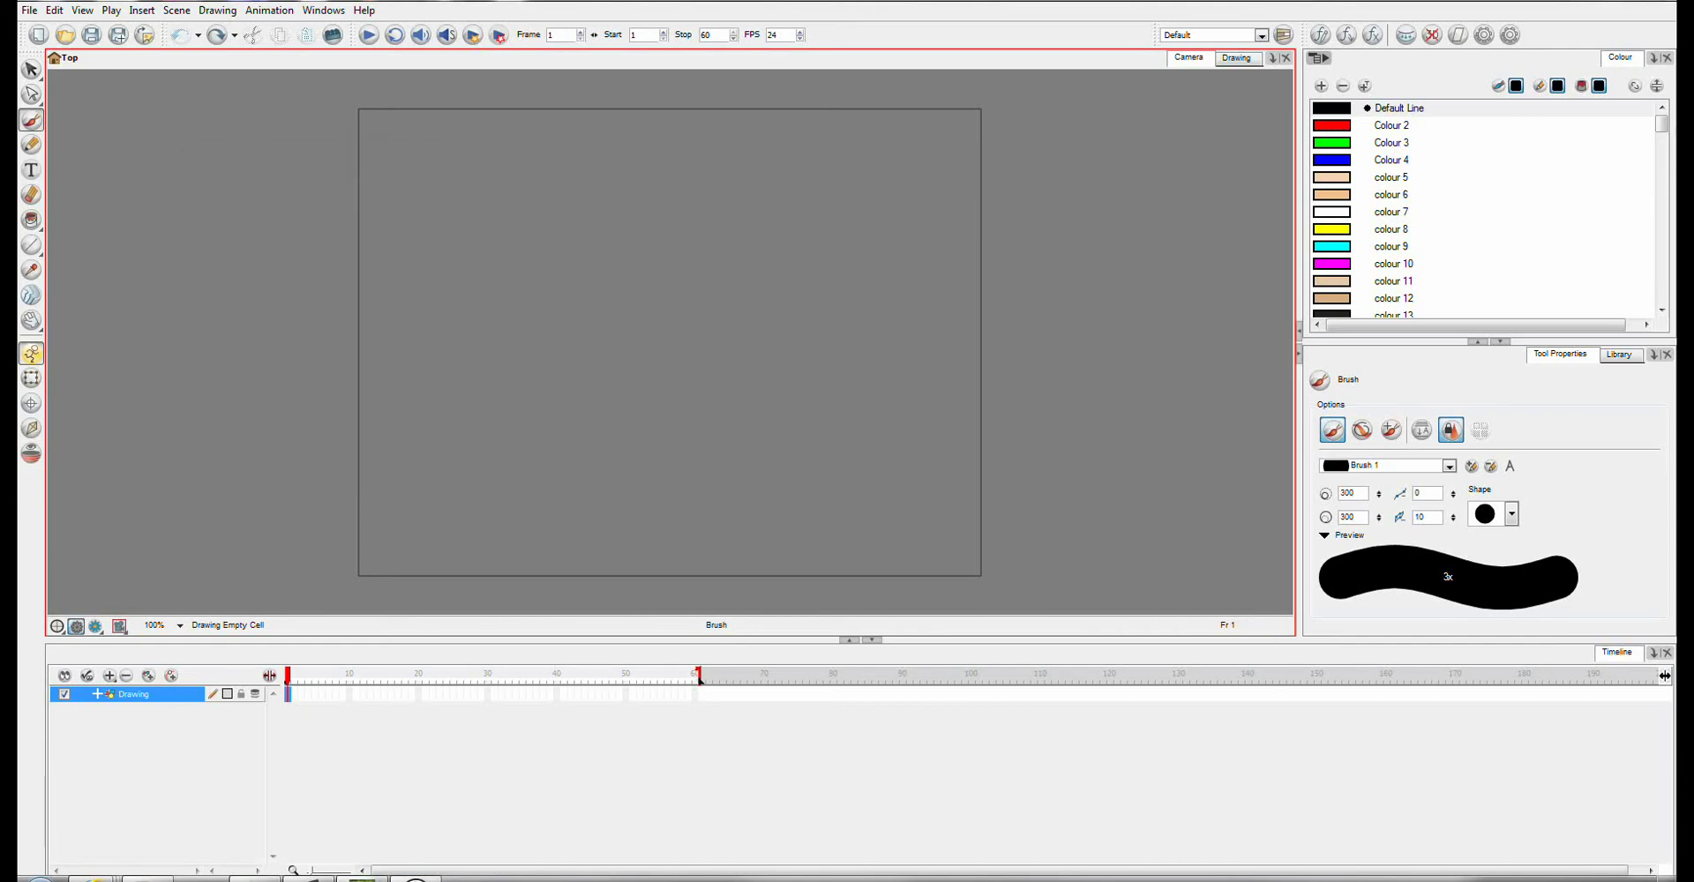
Paint a test black brush dab, then lasso and delete it.
left_click(286, 291)
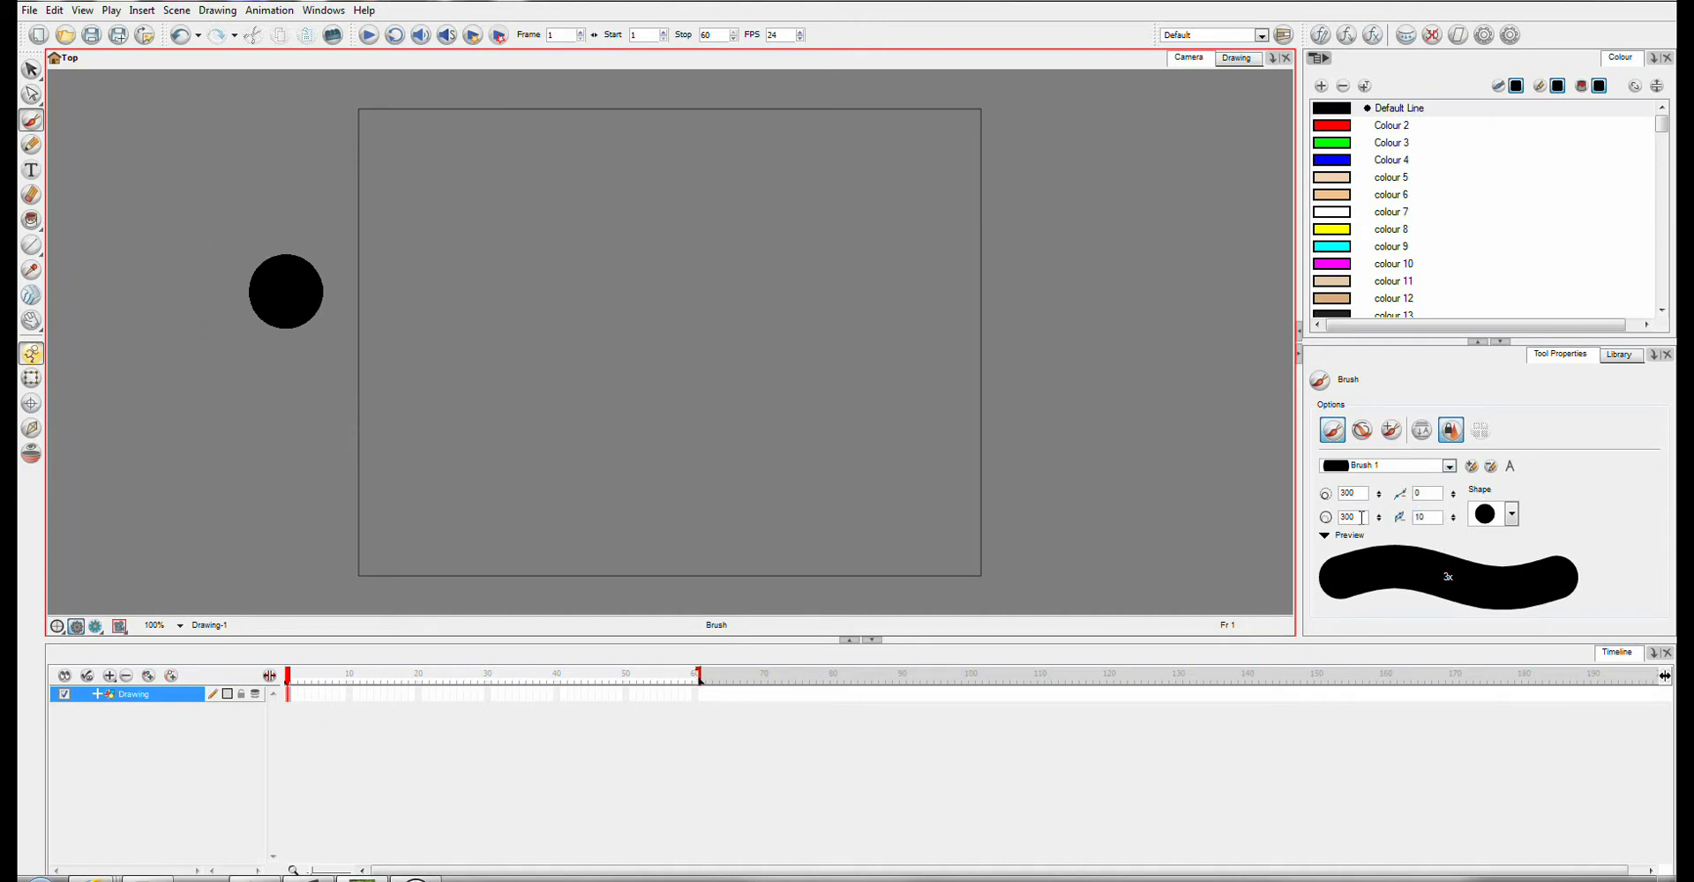
left_click_drag(1361, 517, 1339, 518)
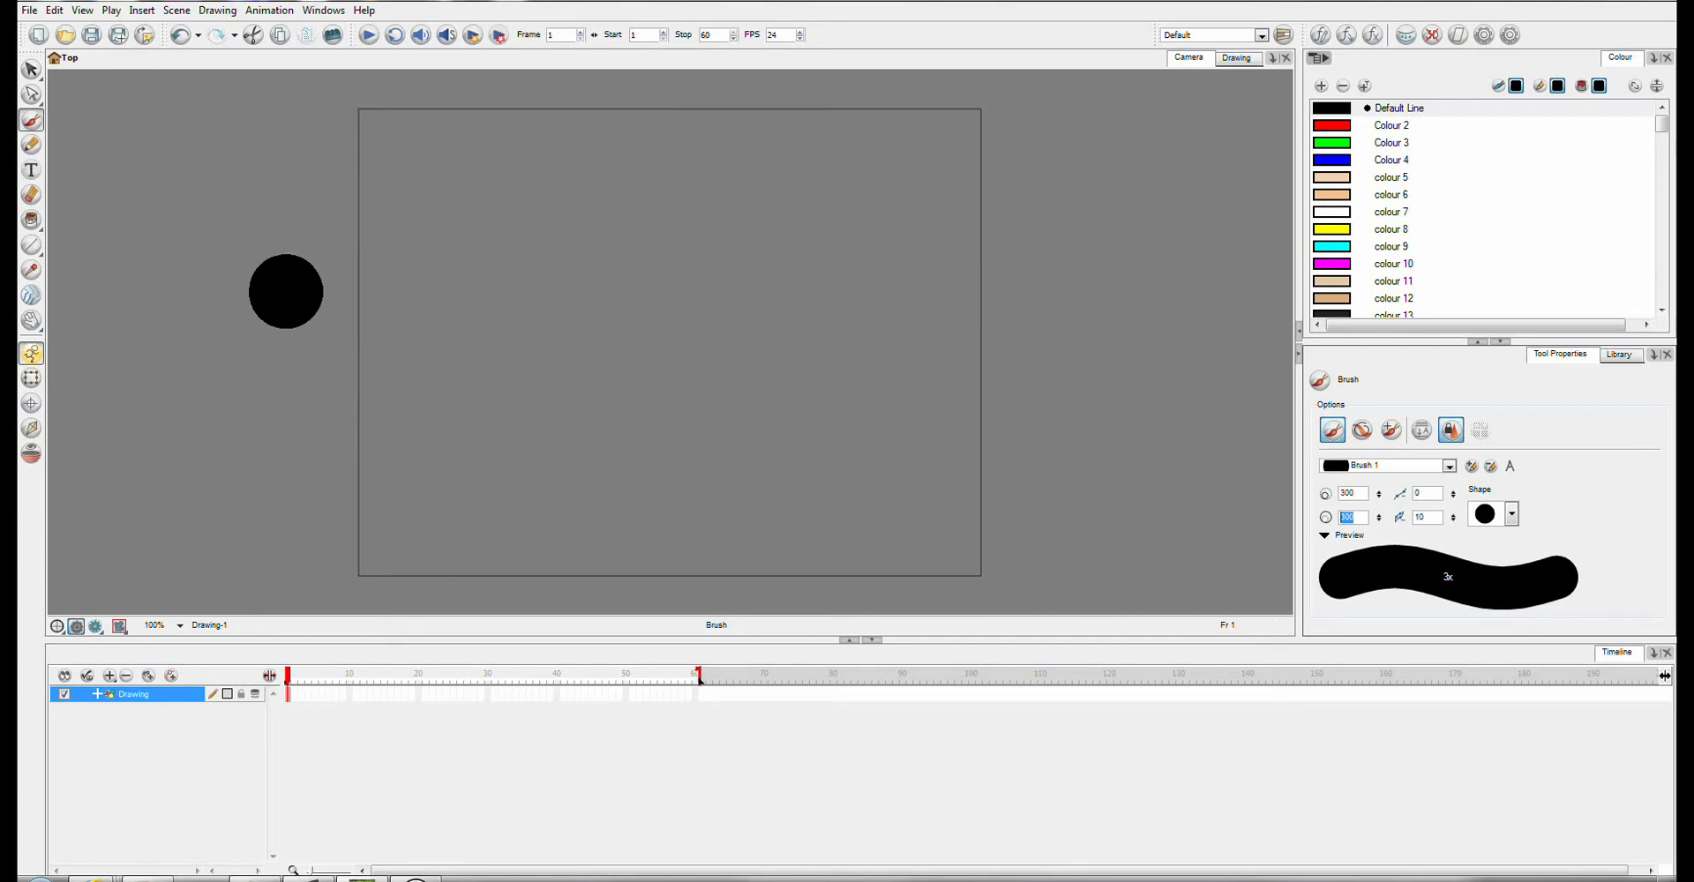
left_click(29, 71)
mouse_move(190, 215)
left_mouse_down()
mouse_move(61, 189)
mouse_move(139, 189)
left_mouse_up()
key("Delete")
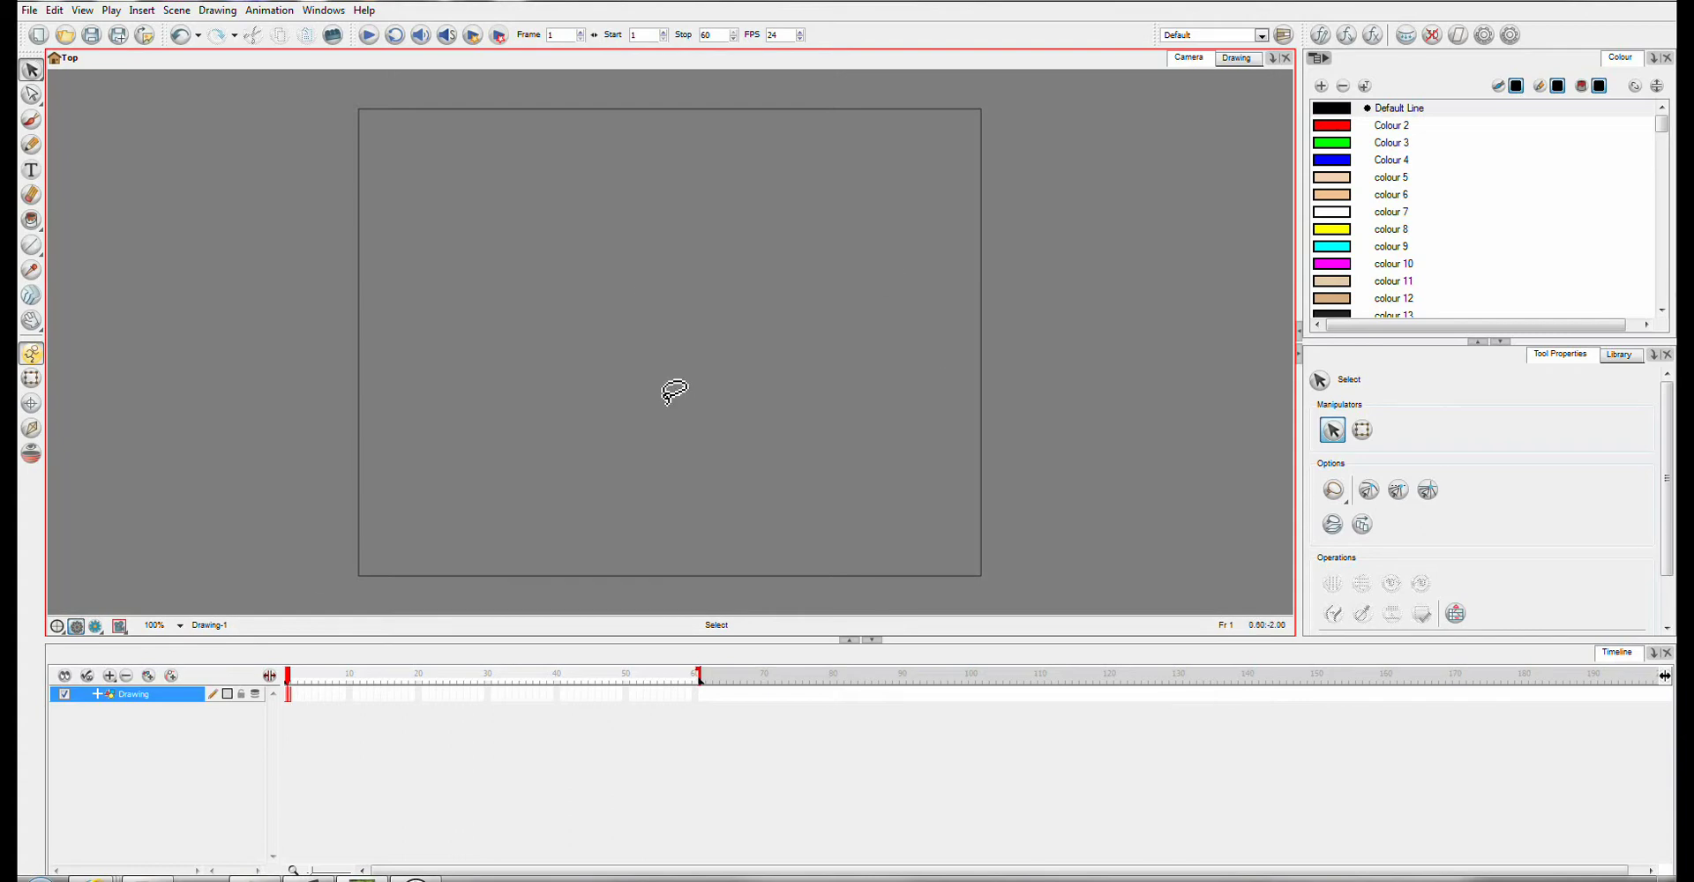
Add a Colour-Card layer and choose a mid-grey colour.
left_click(110, 675)
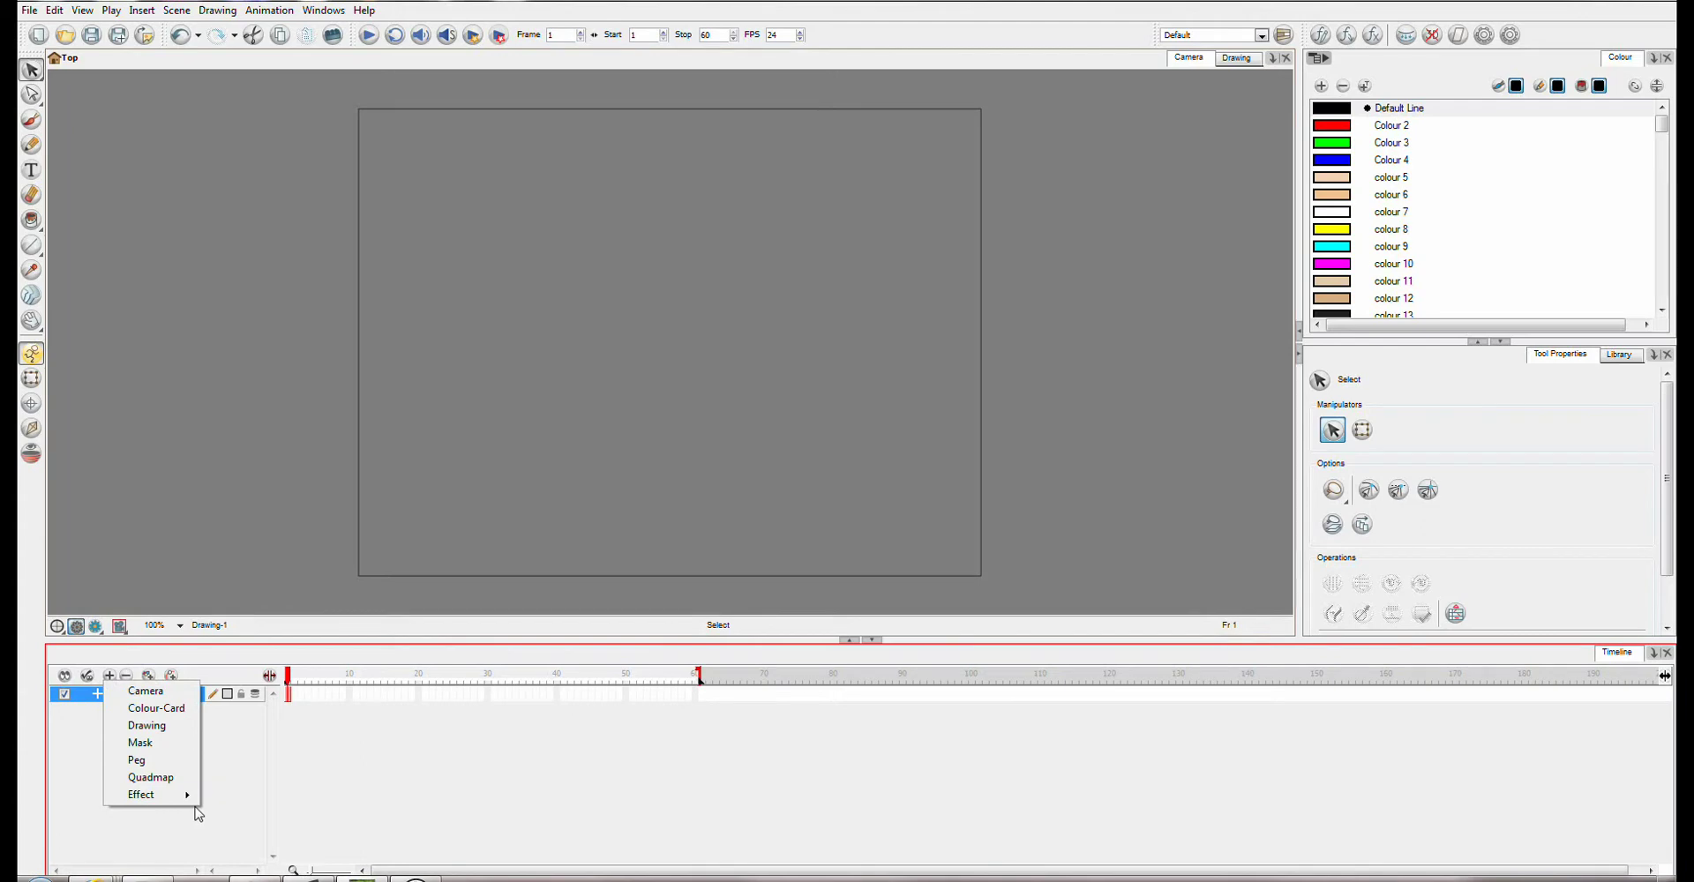
left_click(159, 708)
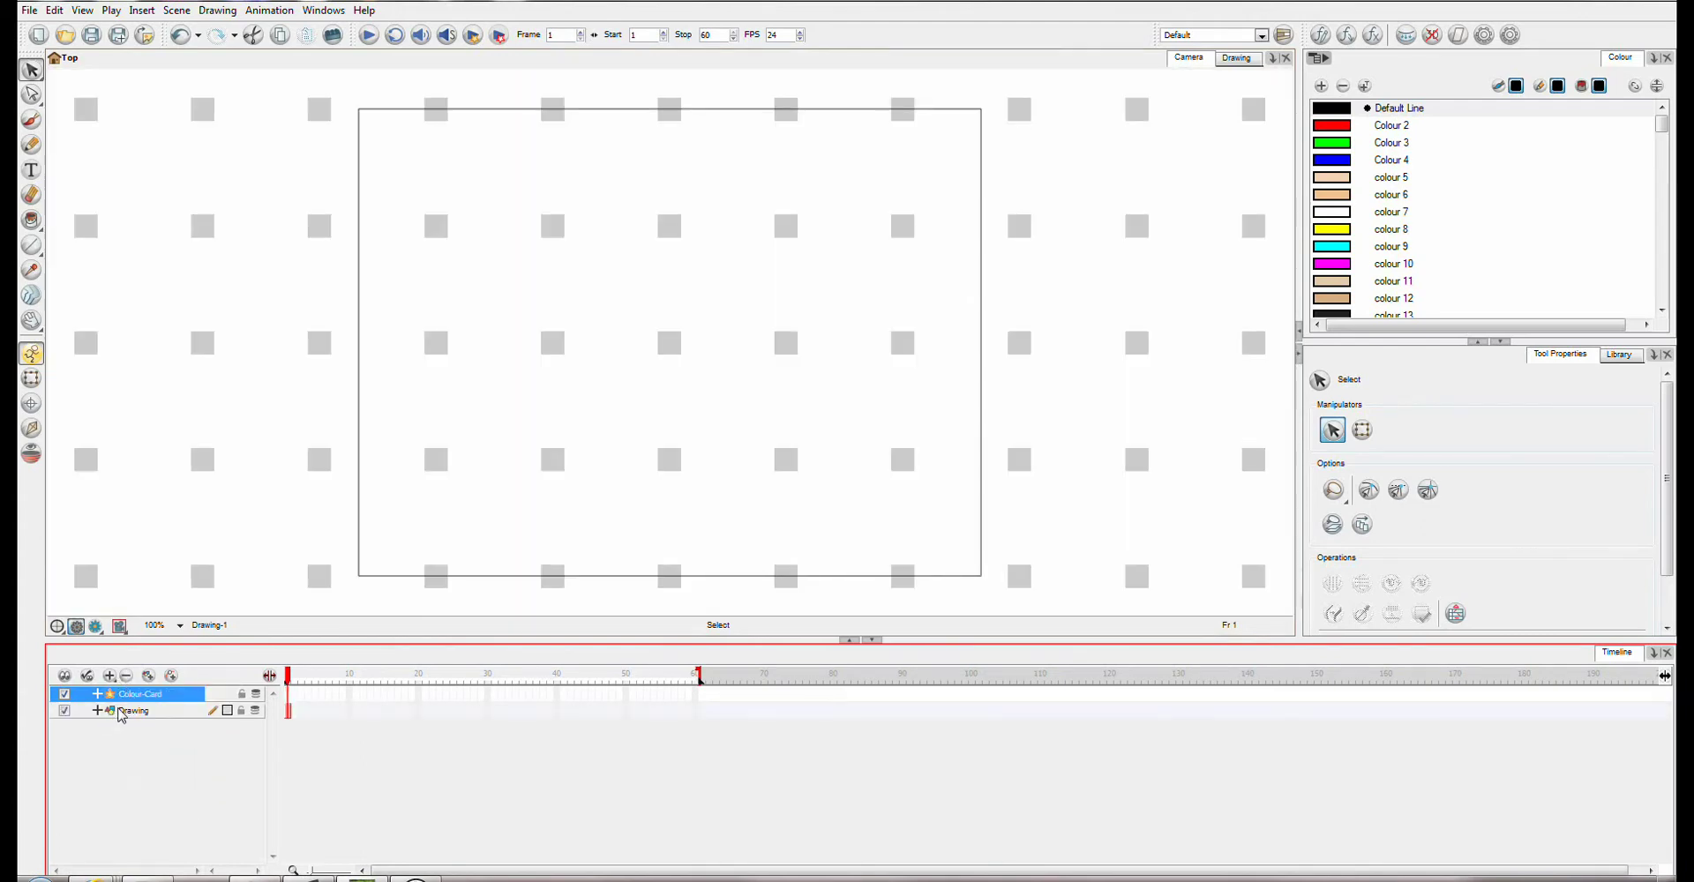
left_click(228, 712)
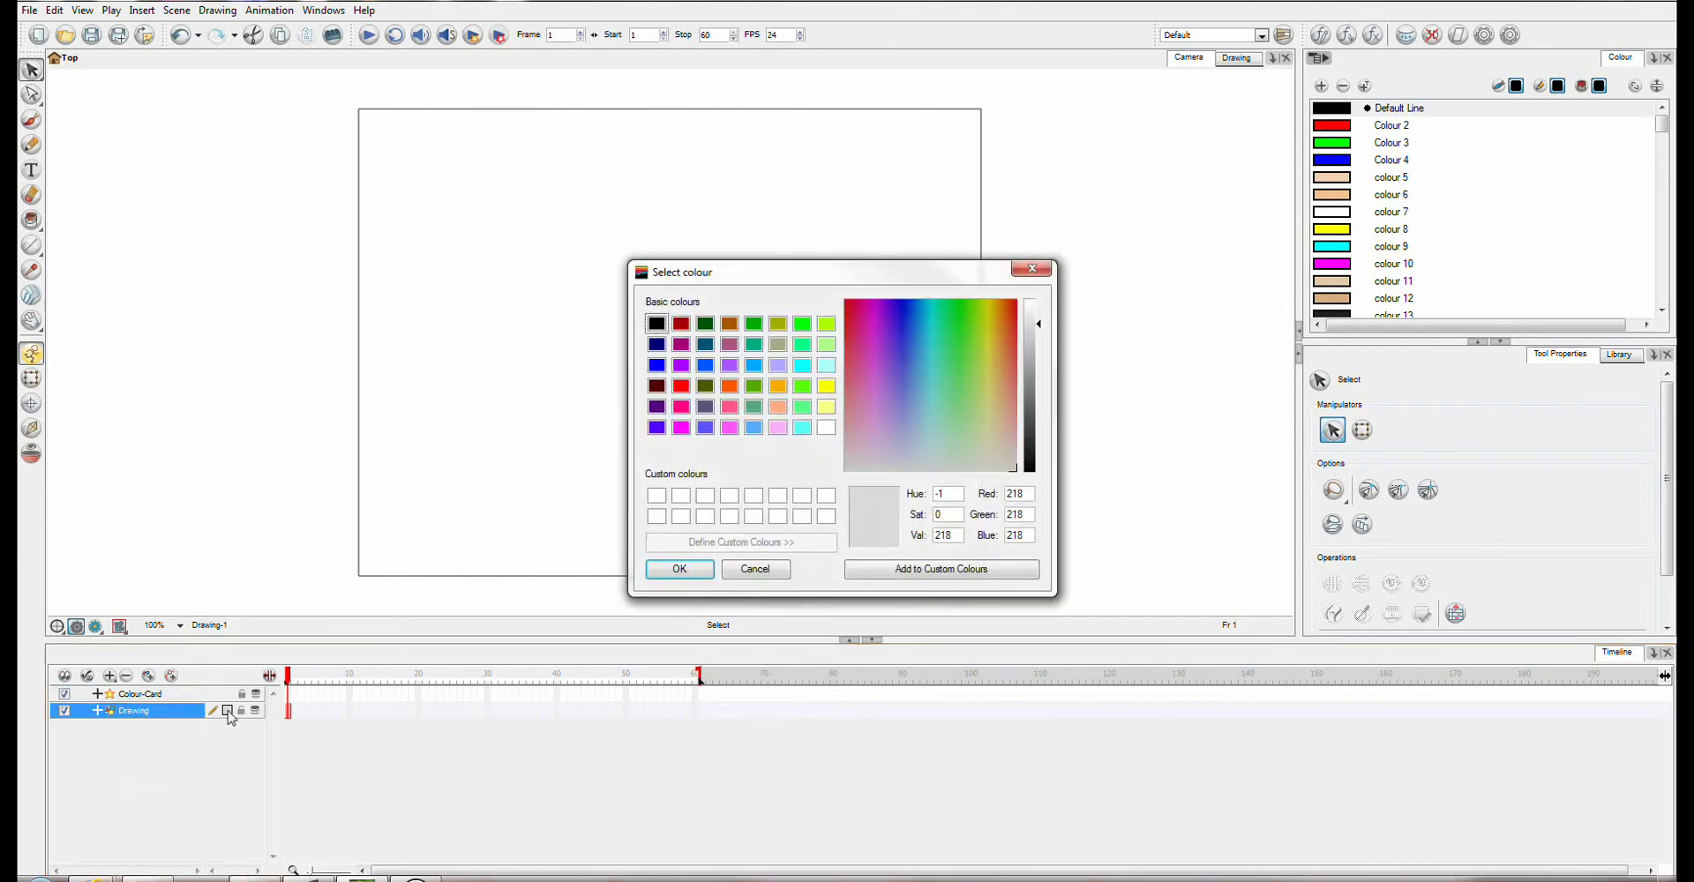
left_click_drag(1037, 392, 1040, 381)
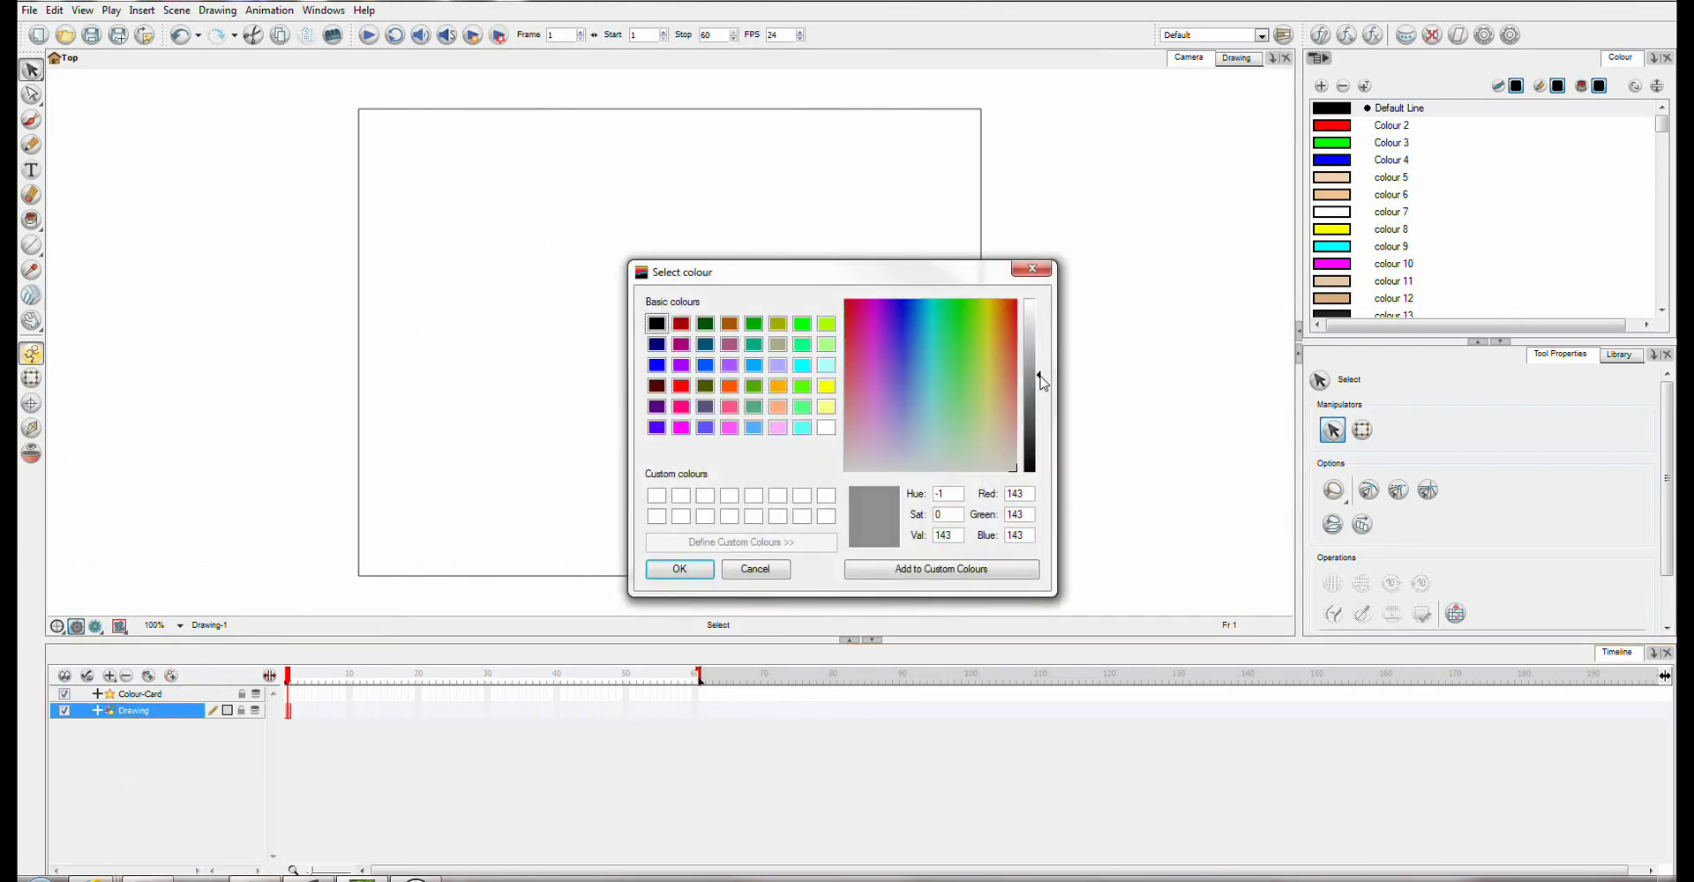
left_click(679, 569)
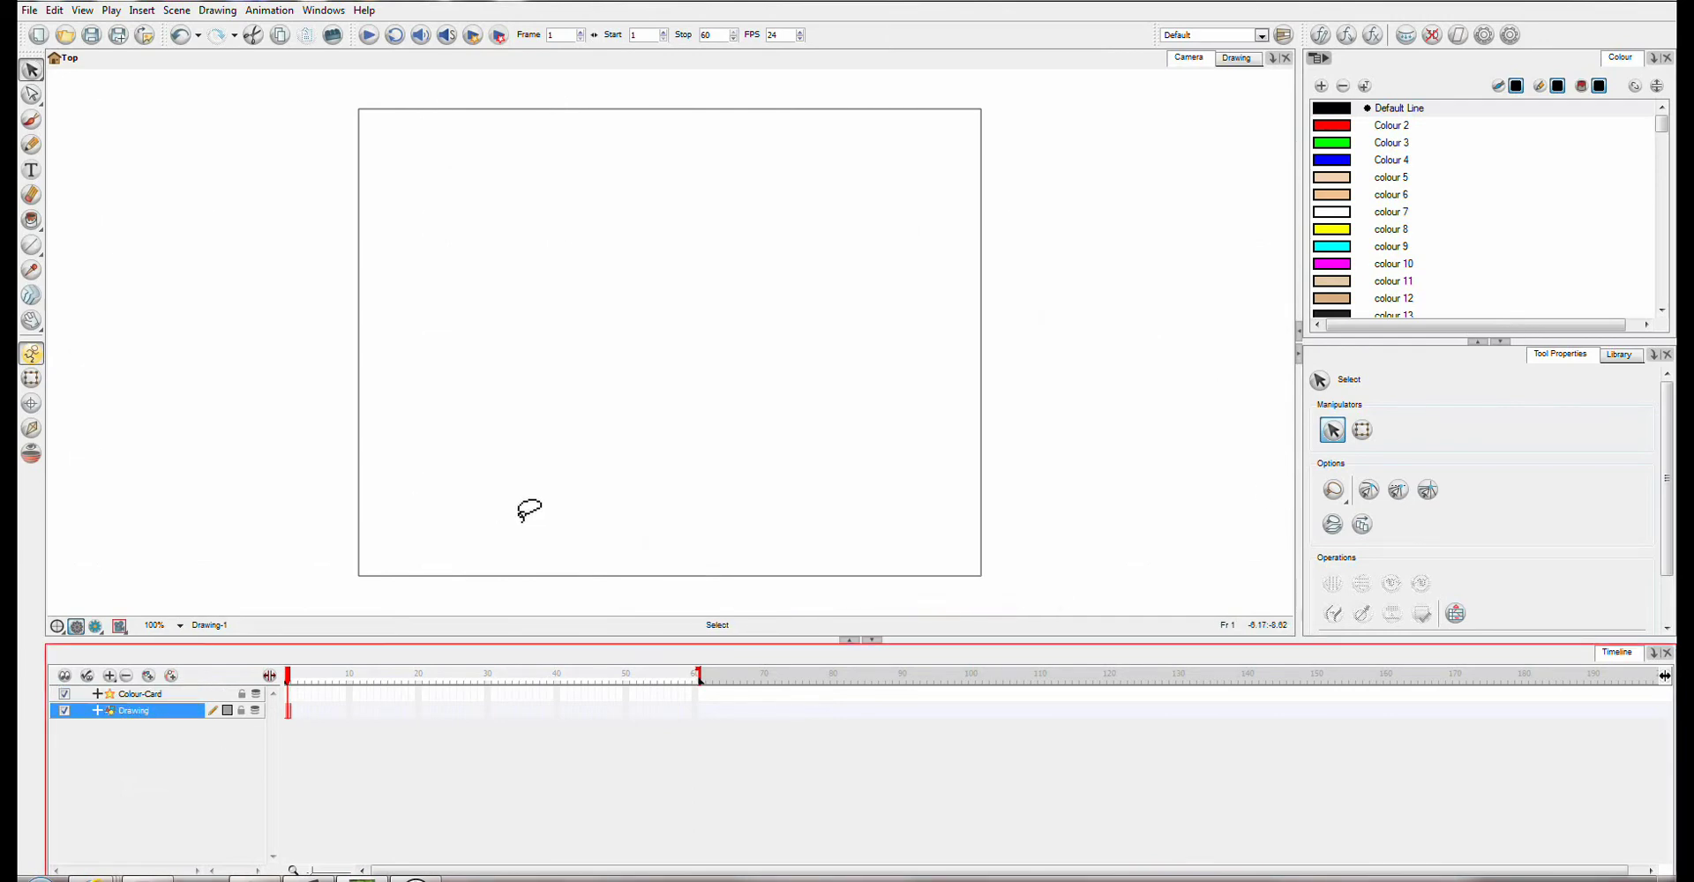
Set the Colour-Card colour to grey in the Multiwheel picker and drag Drawing above it.
left_click(146, 696)
double_click(181, 699)
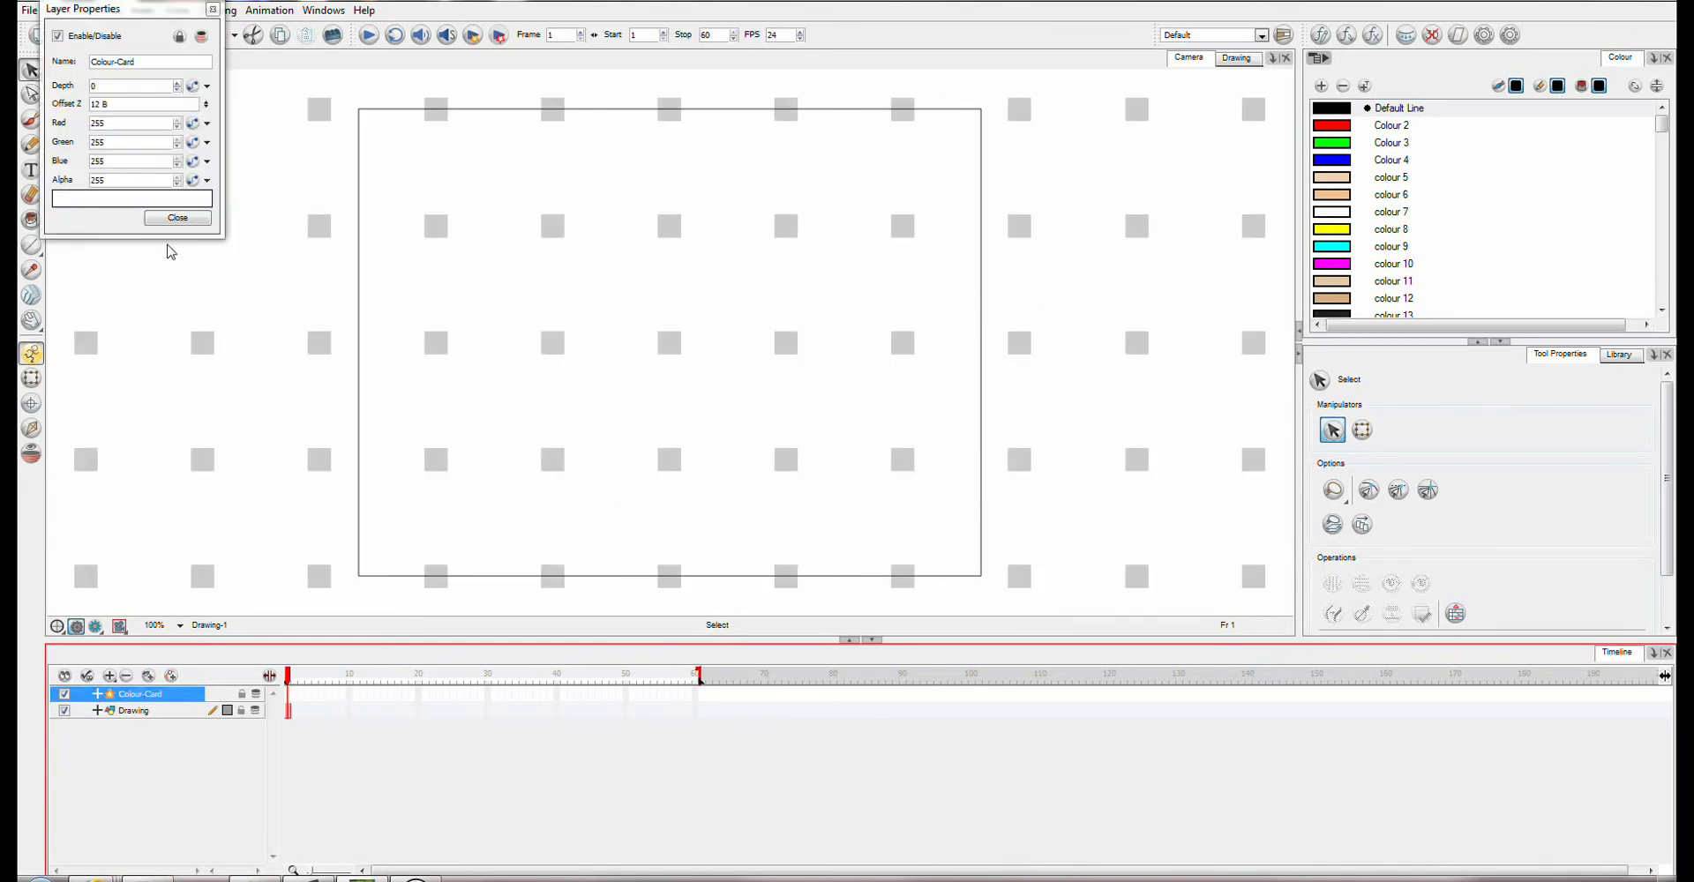
left_click(112, 201)
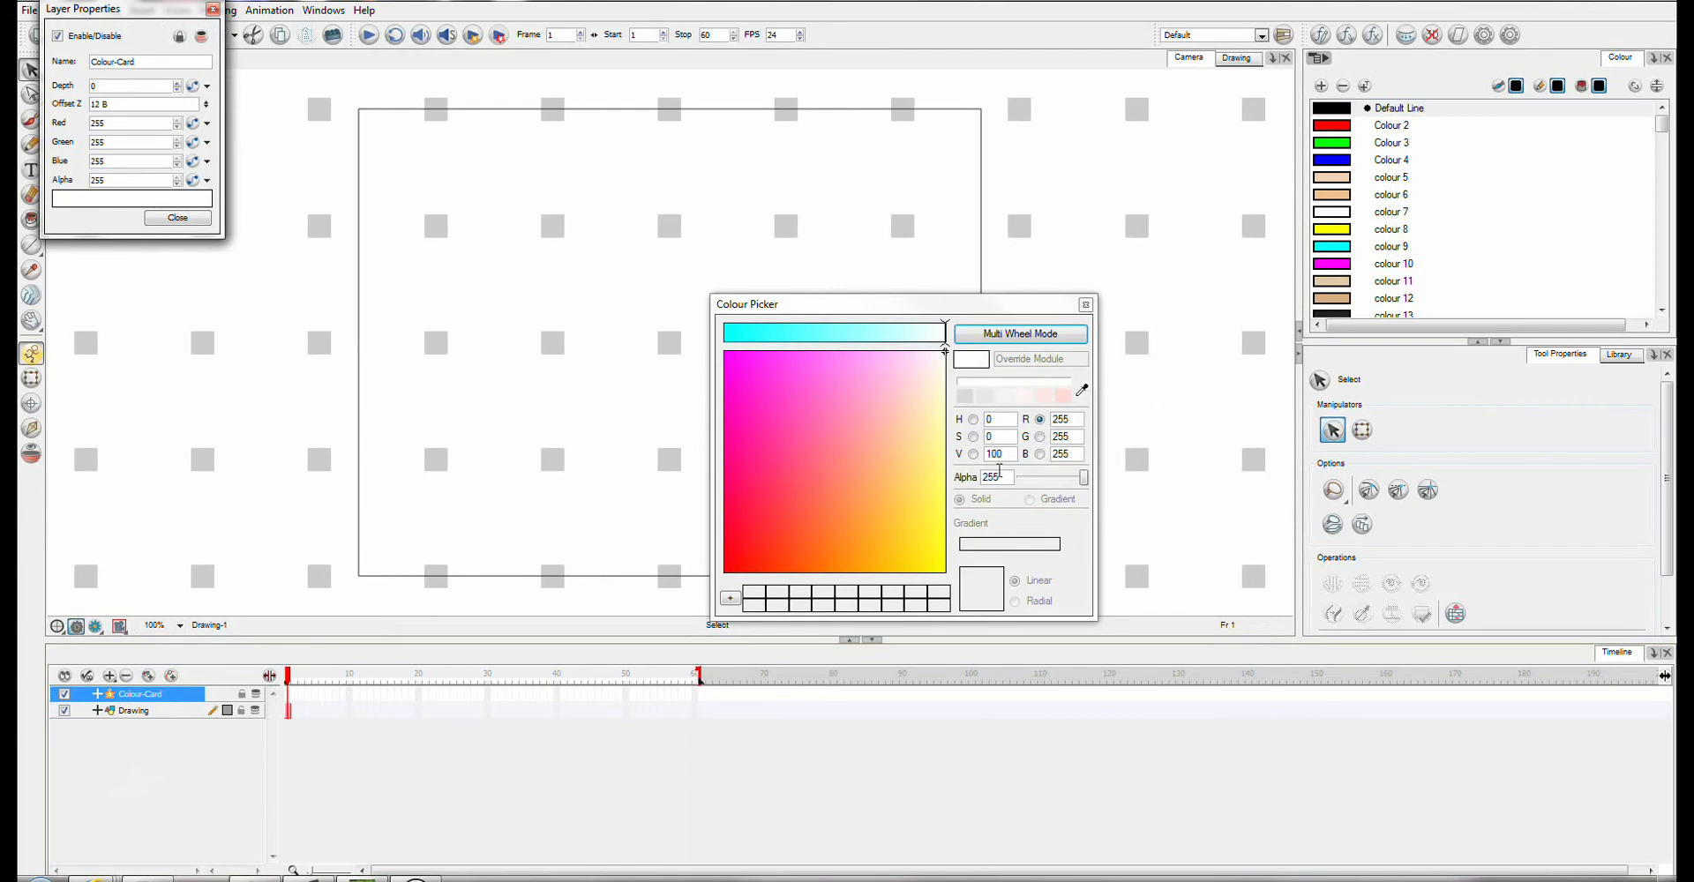
left_click(1019, 333)
left_click_drag(918, 578, 864, 578)
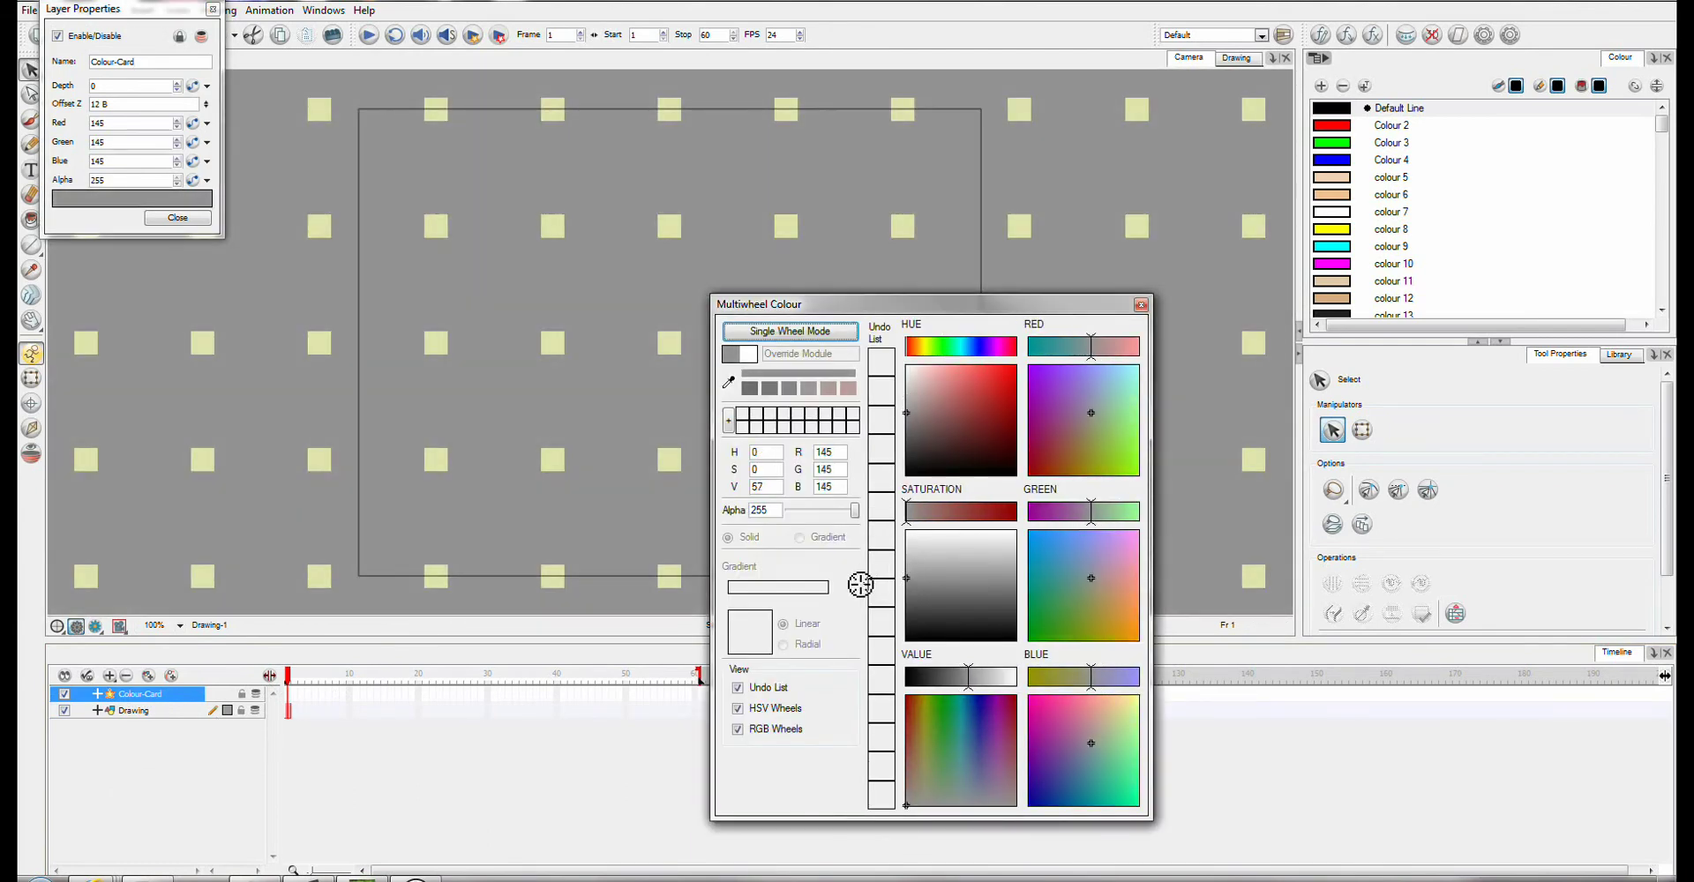
left_click(1140, 305)
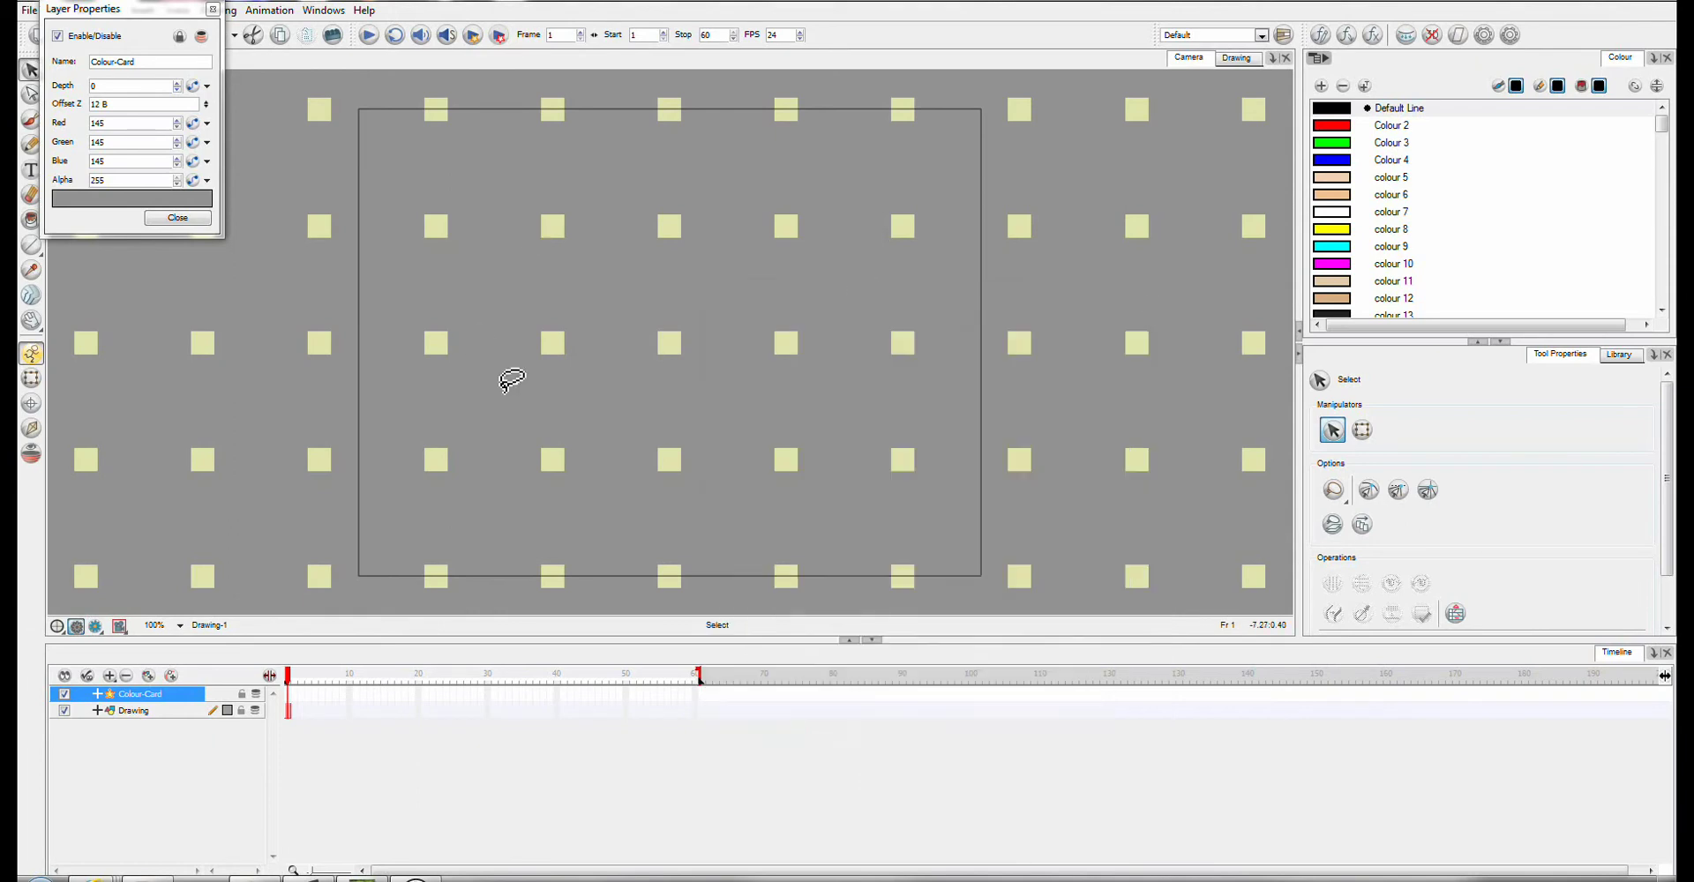
left_click(165, 713)
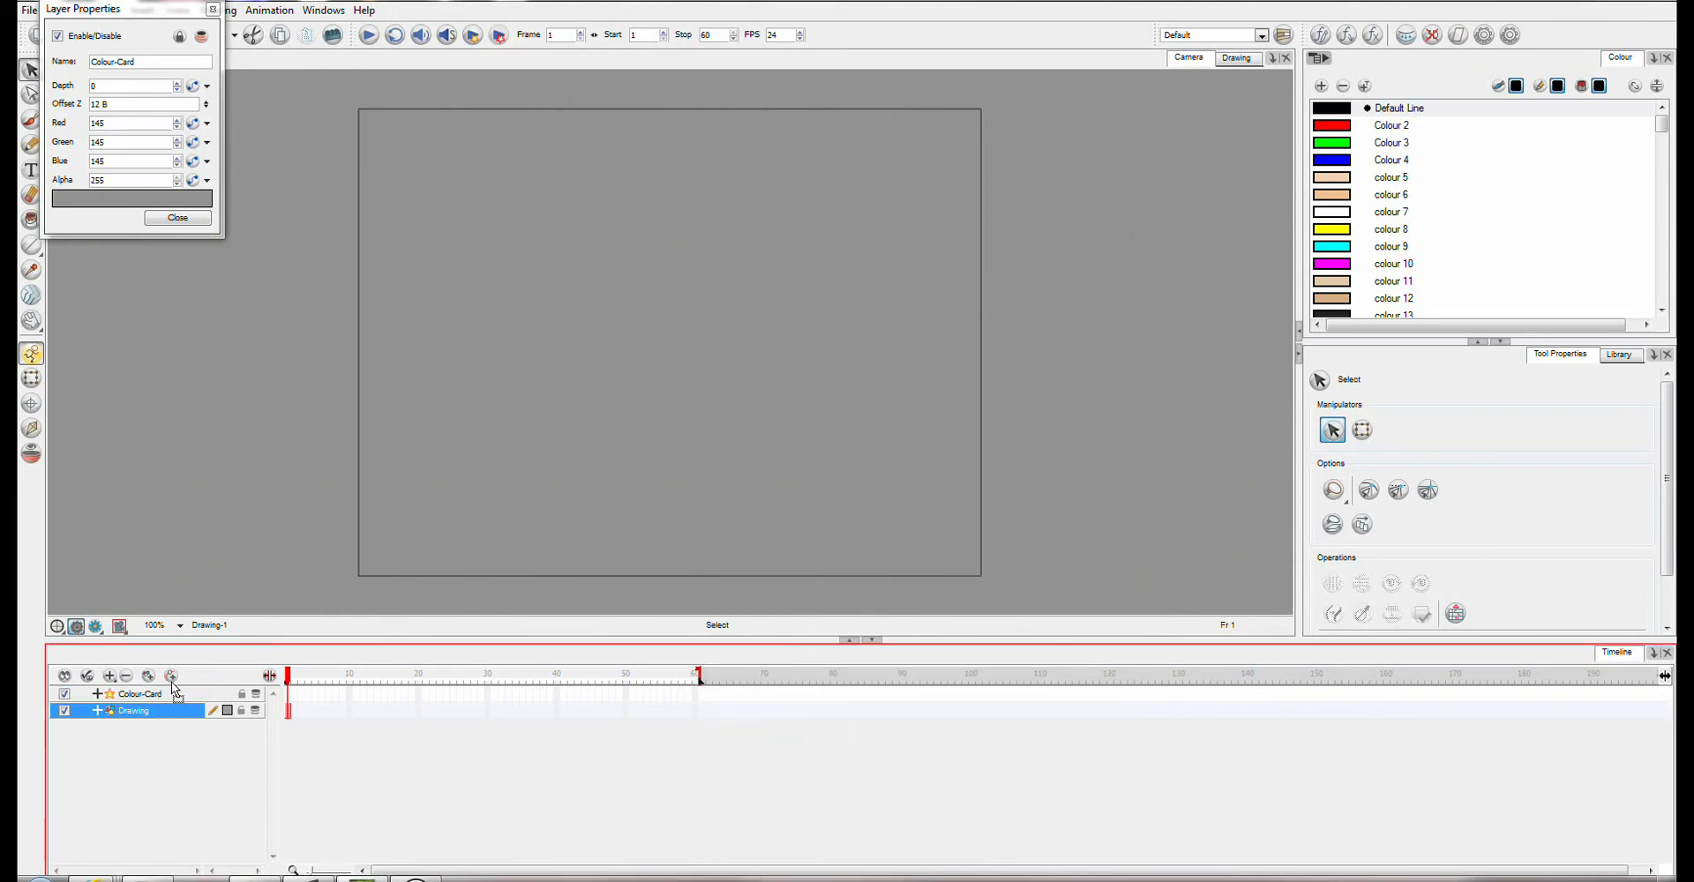
left_click_drag(174, 695, 212, 715)
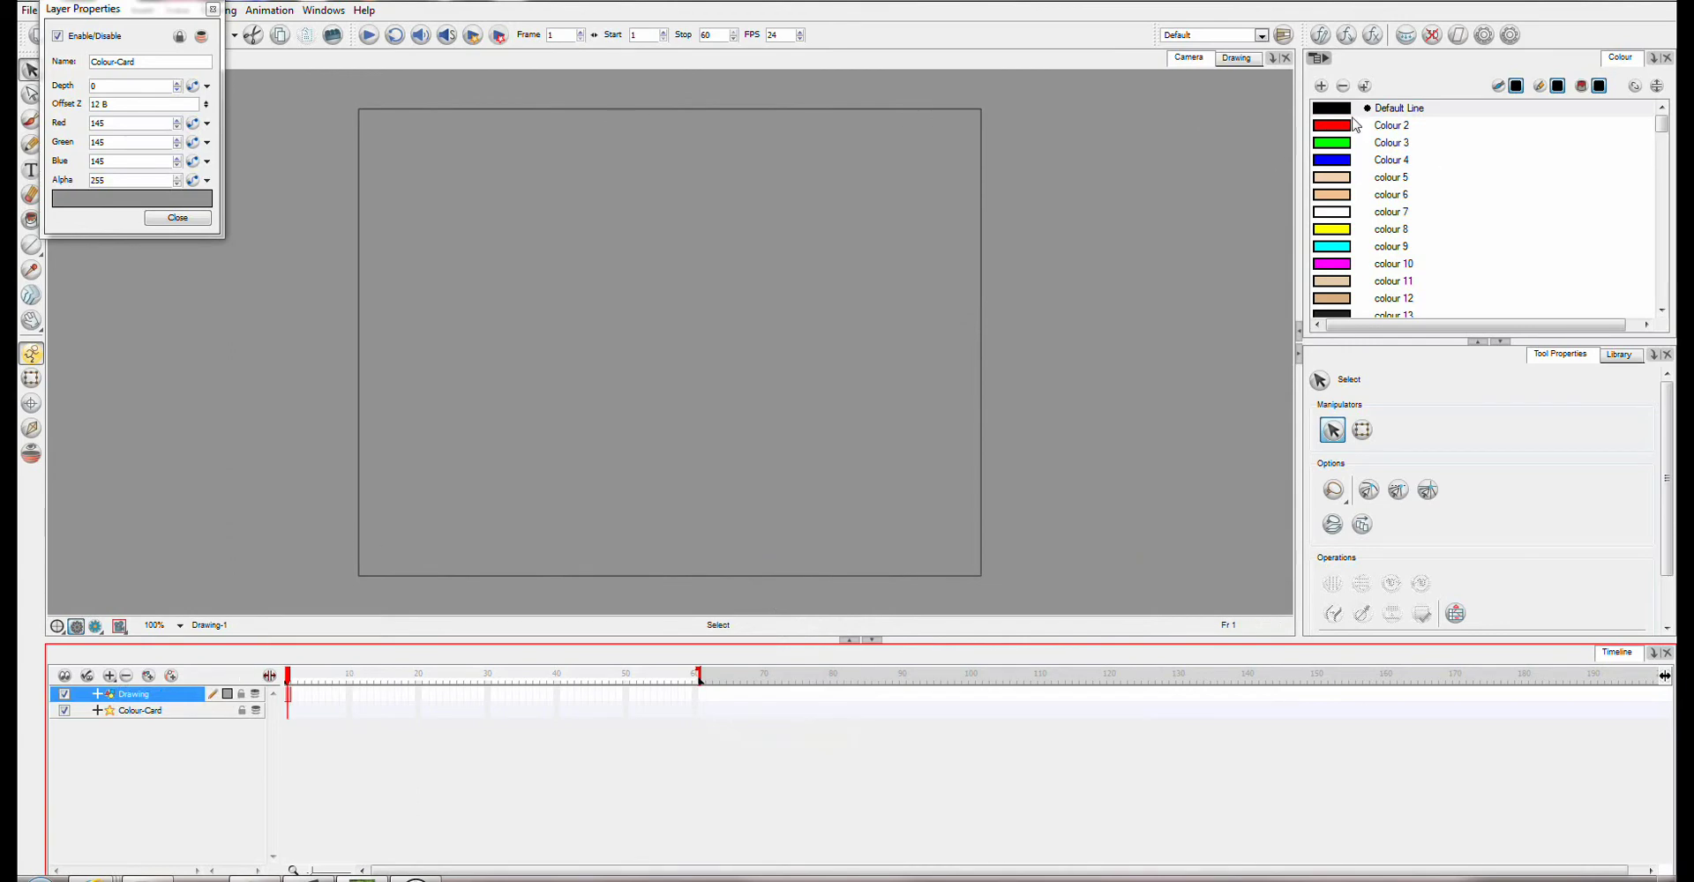
Close Layer Properties and draw a circle in the frame with the Ellipse tool.
left_click(172, 219)
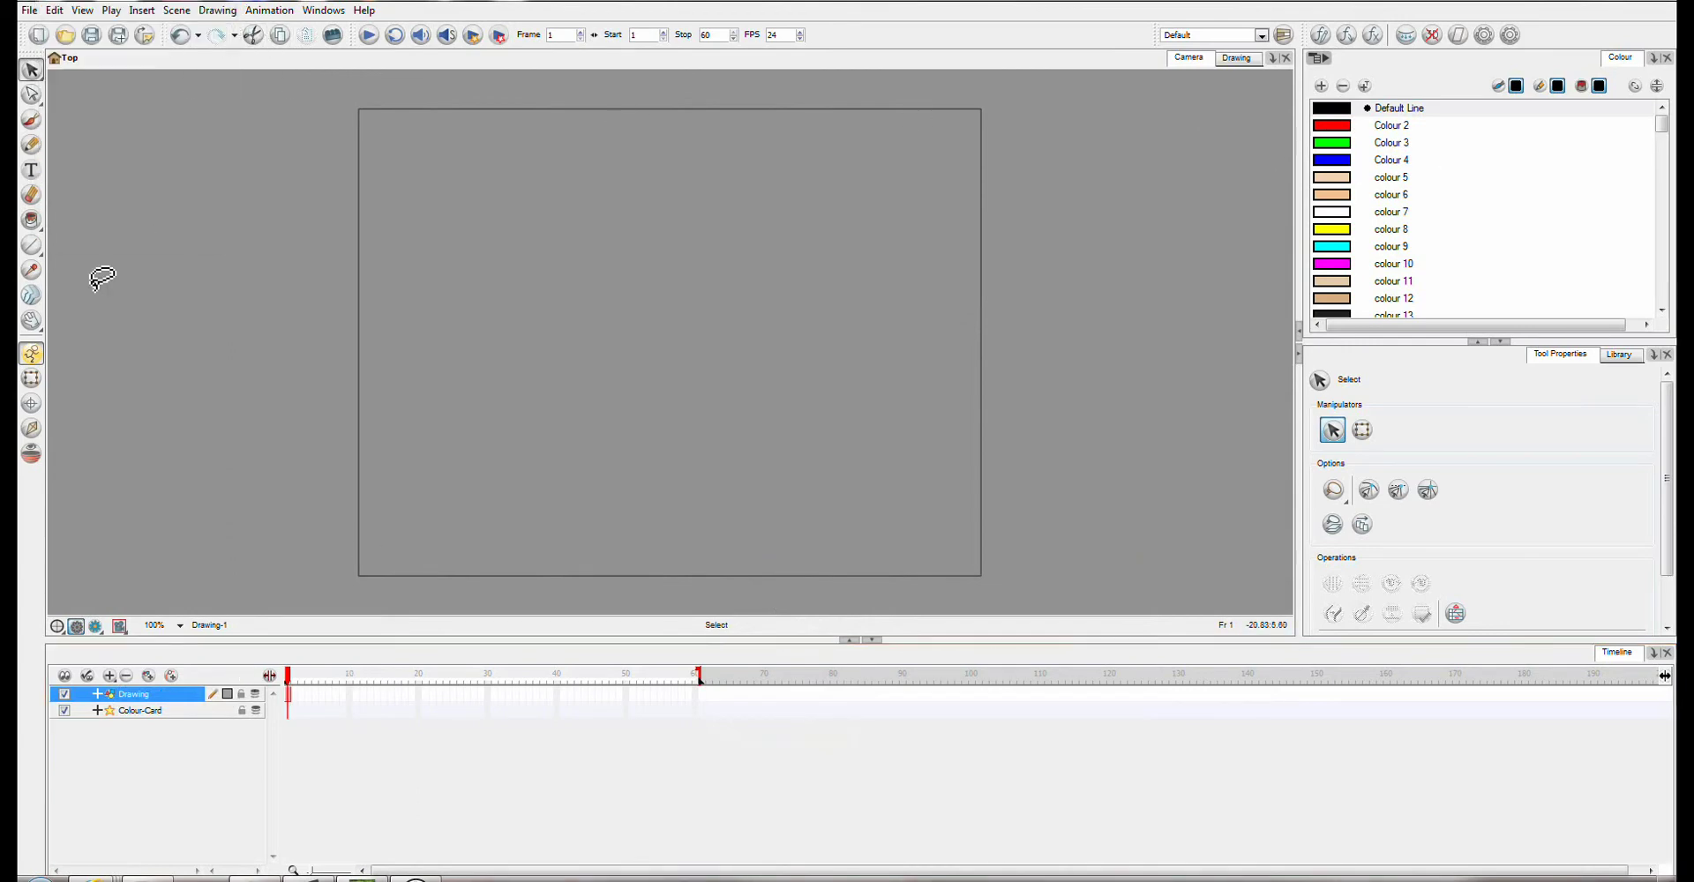
left_click(31, 245)
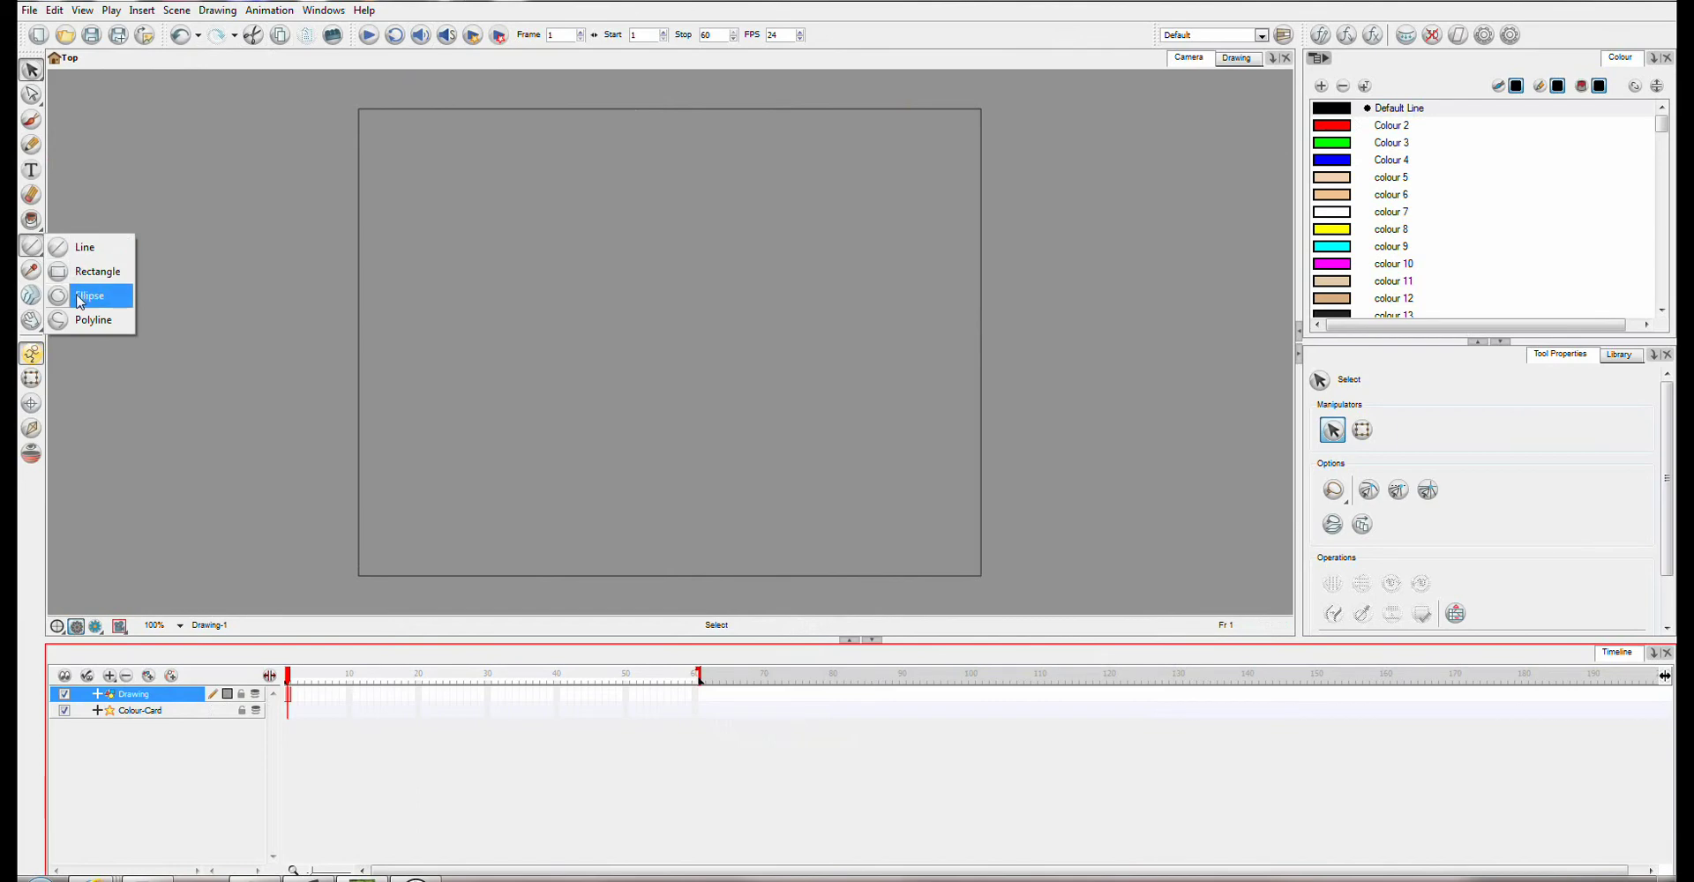
left_click(92, 291)
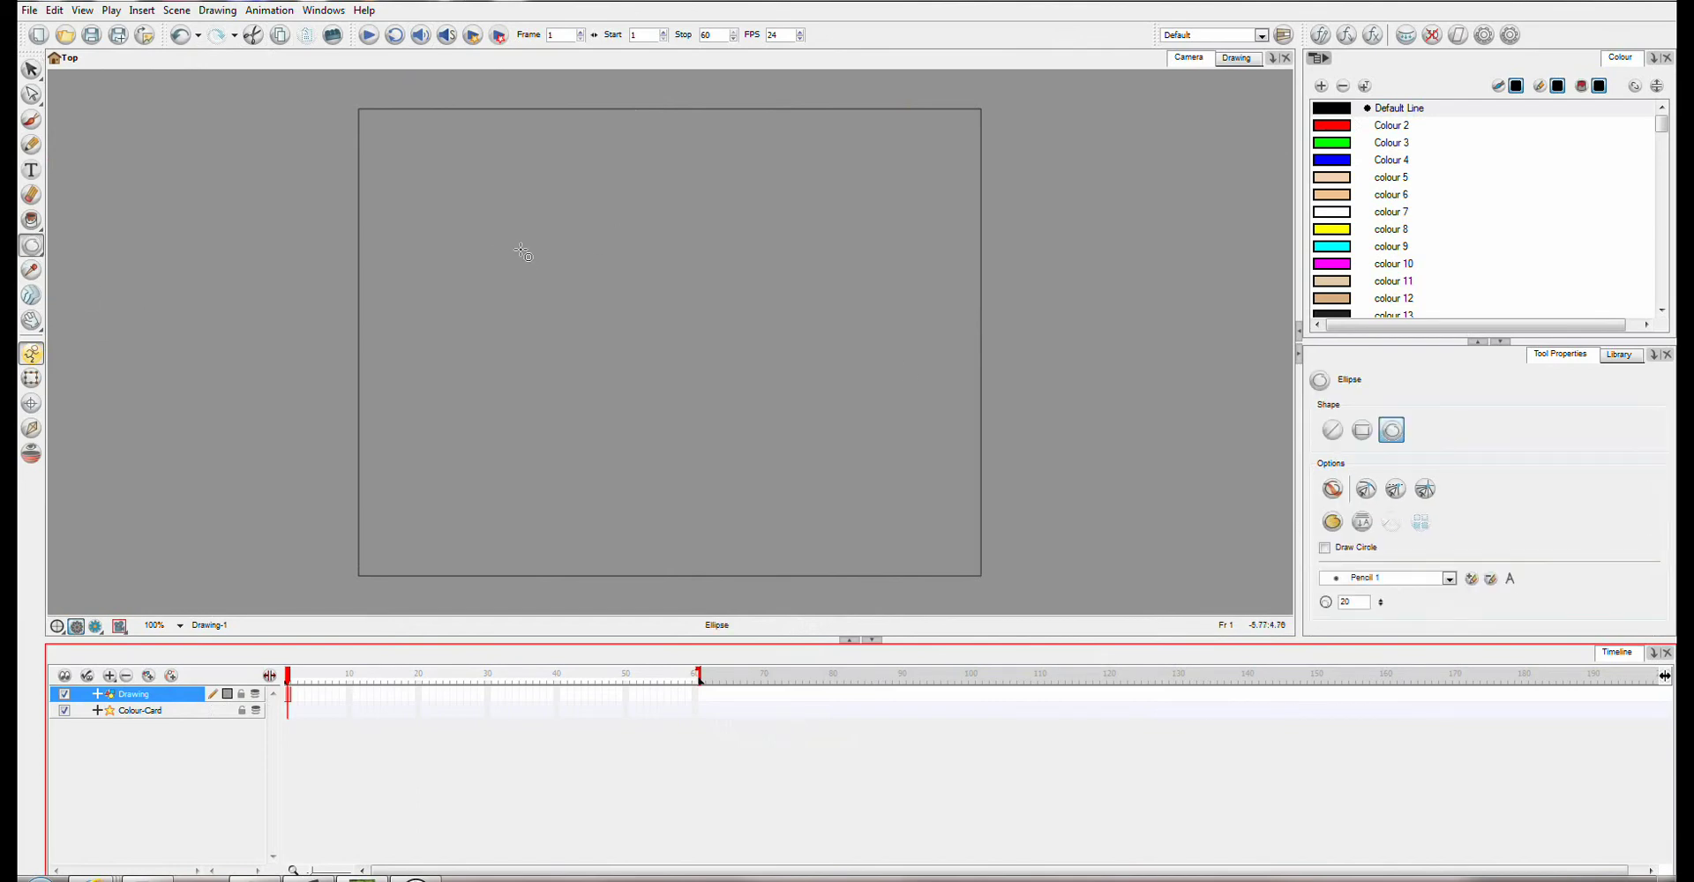
left_click_drag(523, 252, 812, 501)
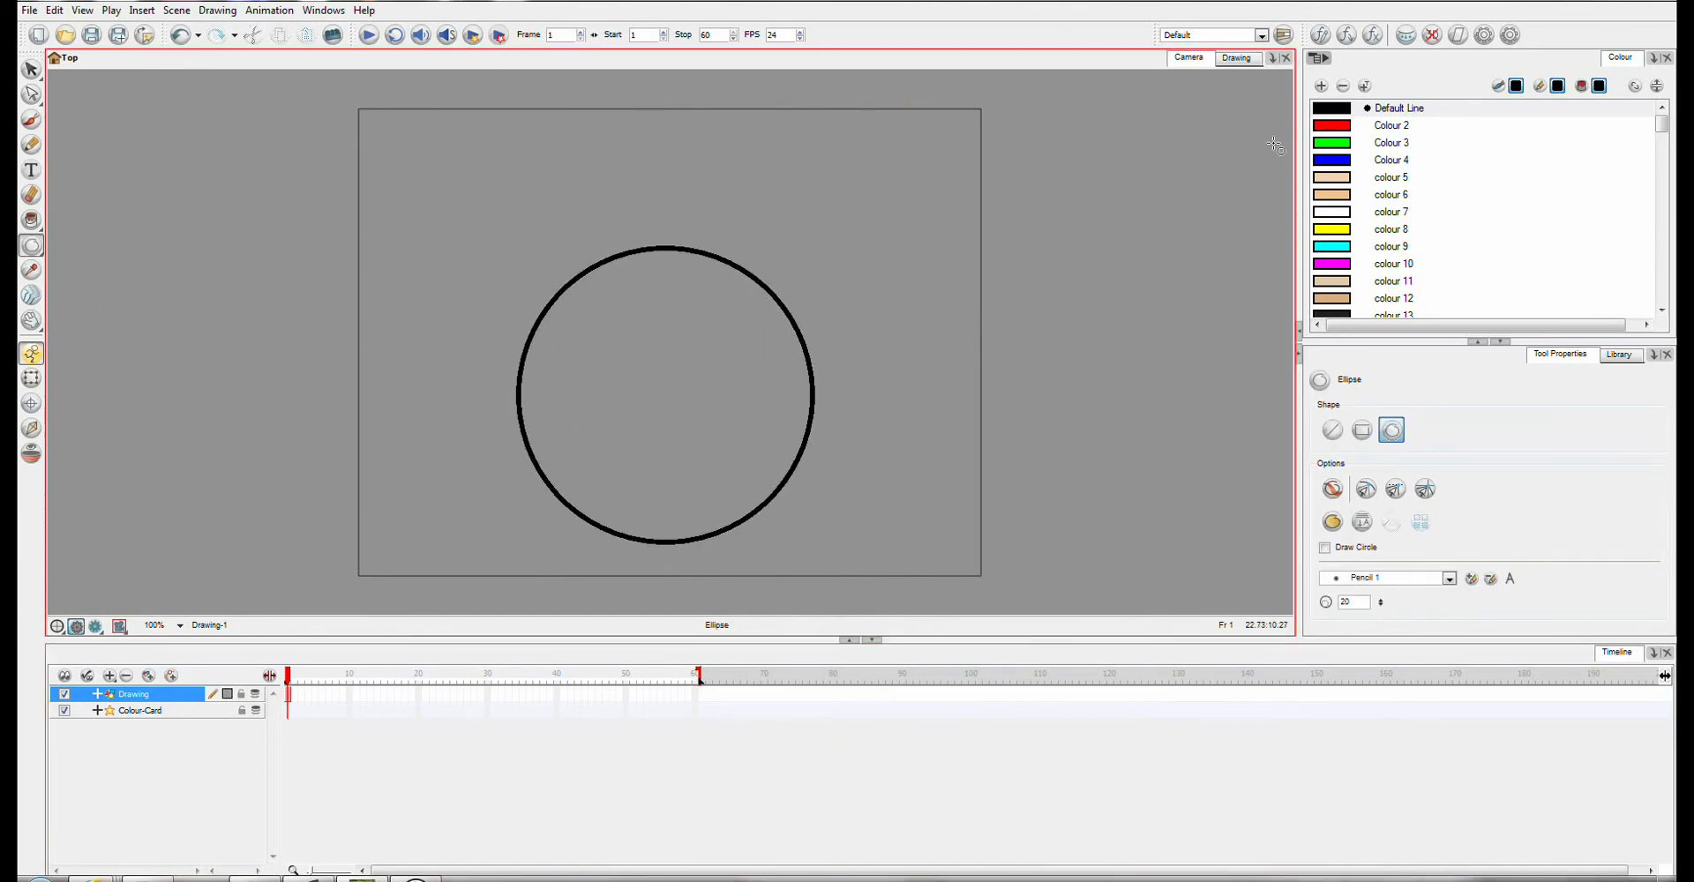
Fill the circle with red and nudge it up toward the frame centre.
left_click(1323, 129)
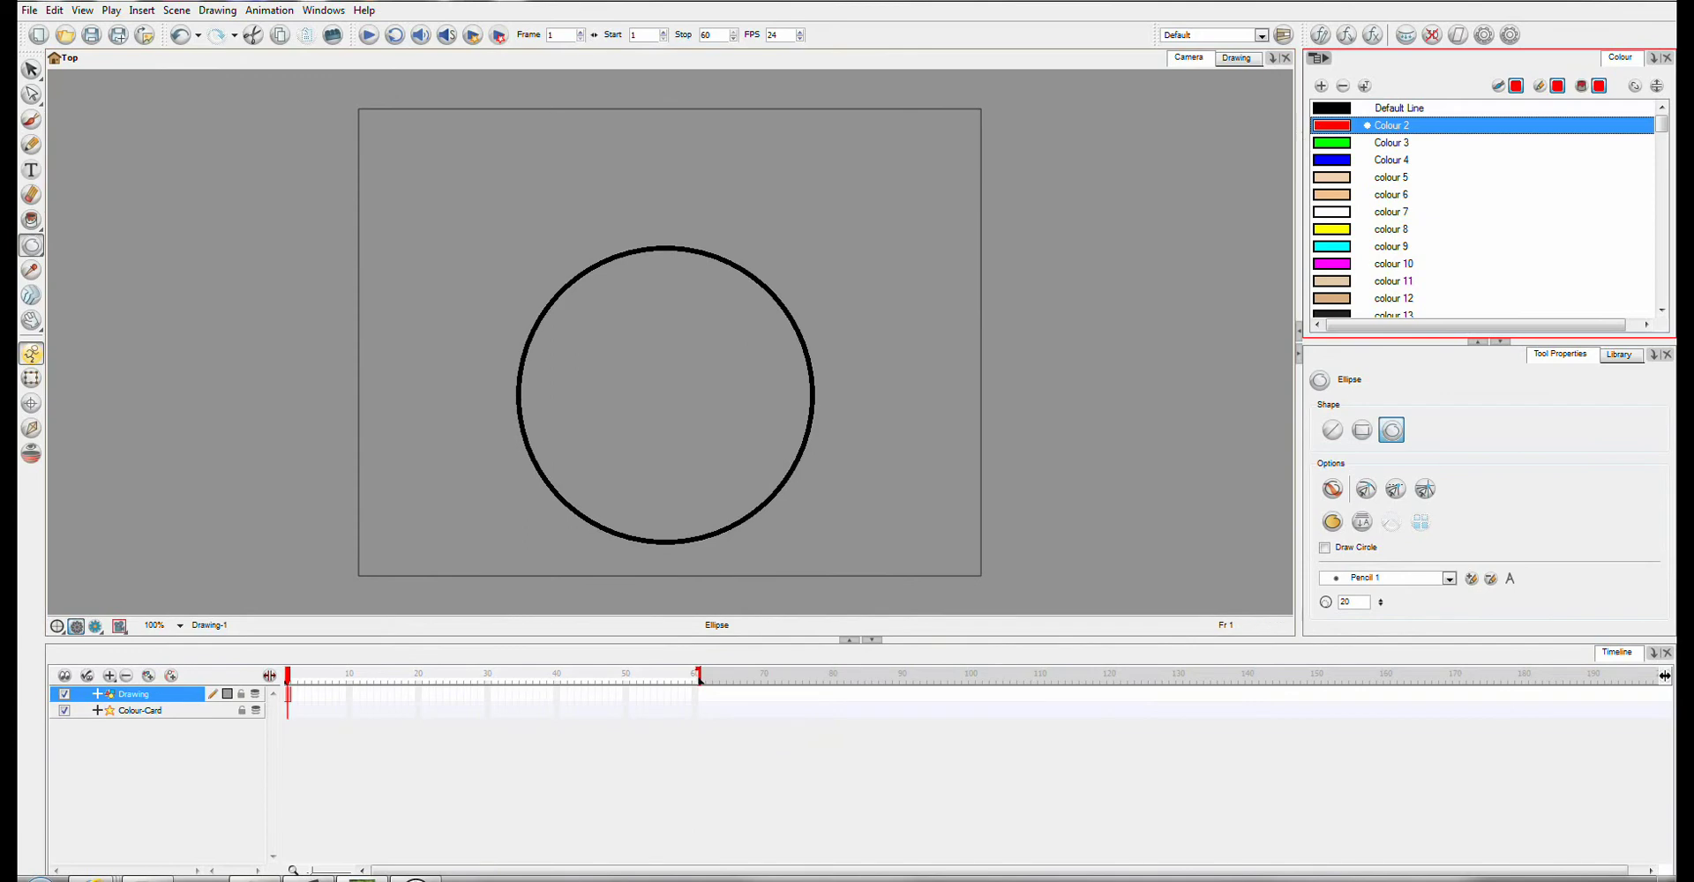
left_click(34, 220)
left_click(580, 352)
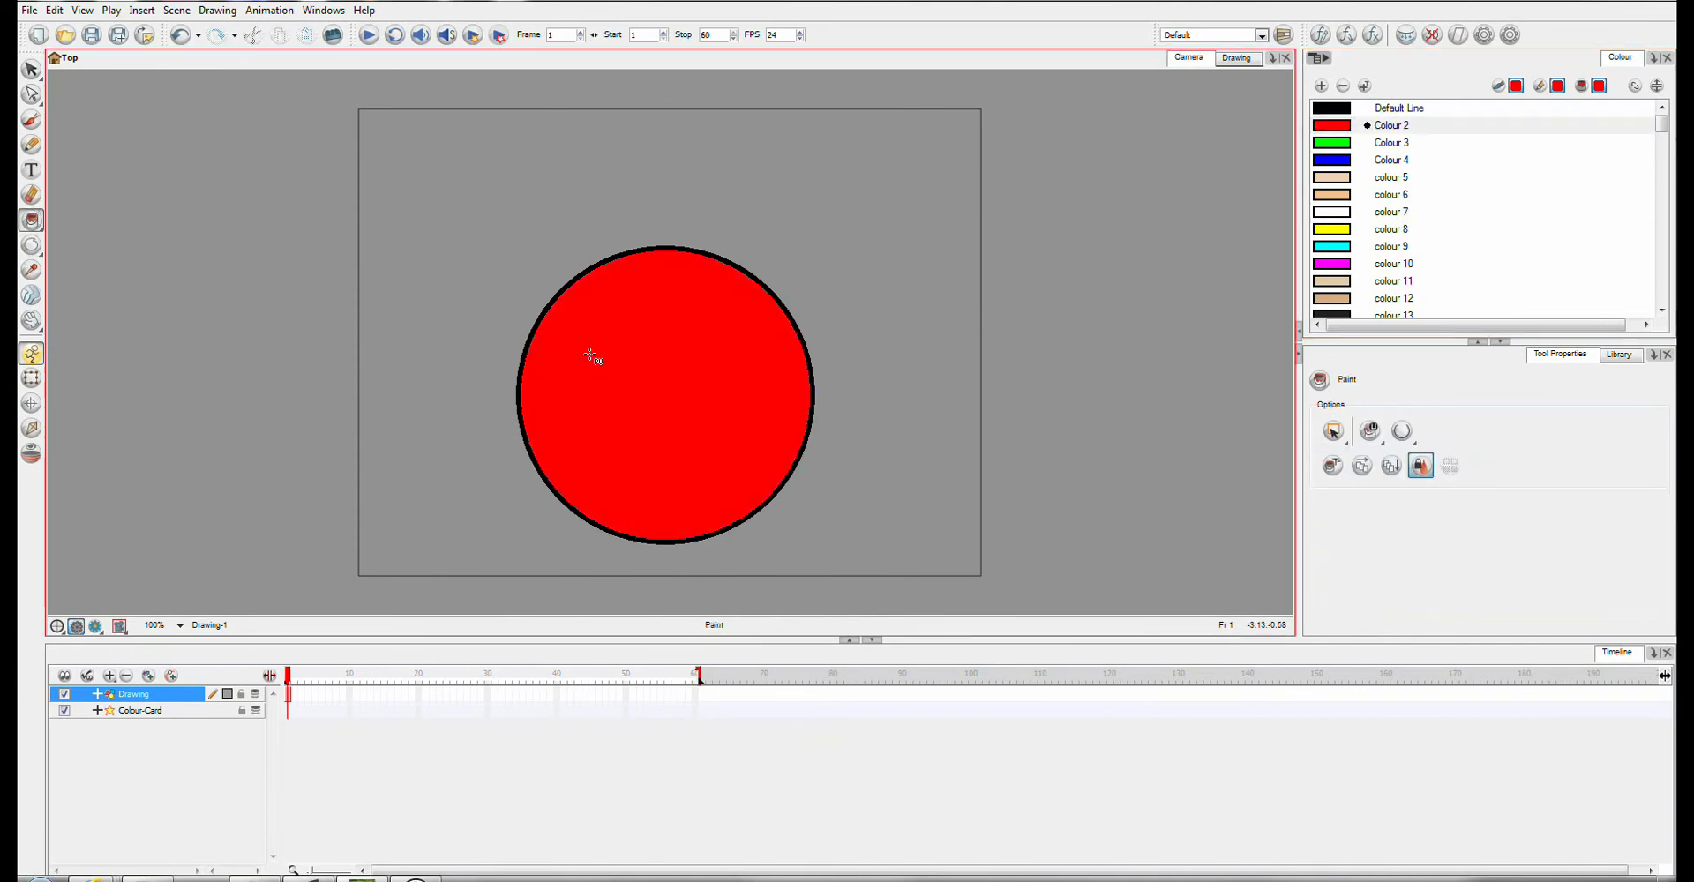
left_click(31, 68)
left_click(701, 385)
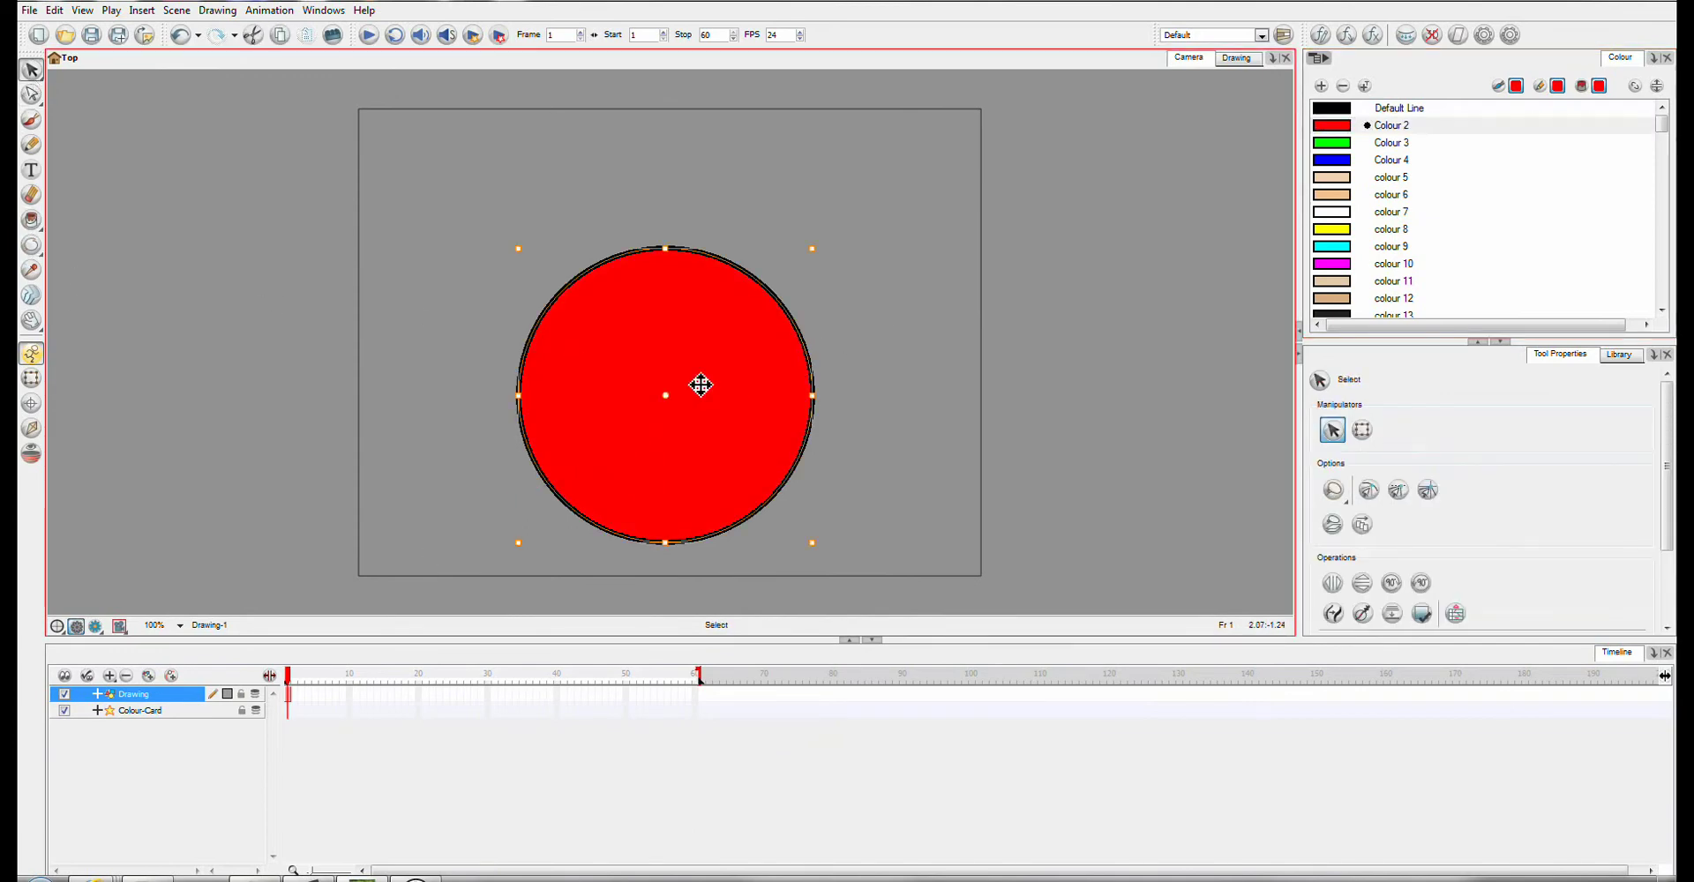
left_click_drag(700, 385, 711, 322)
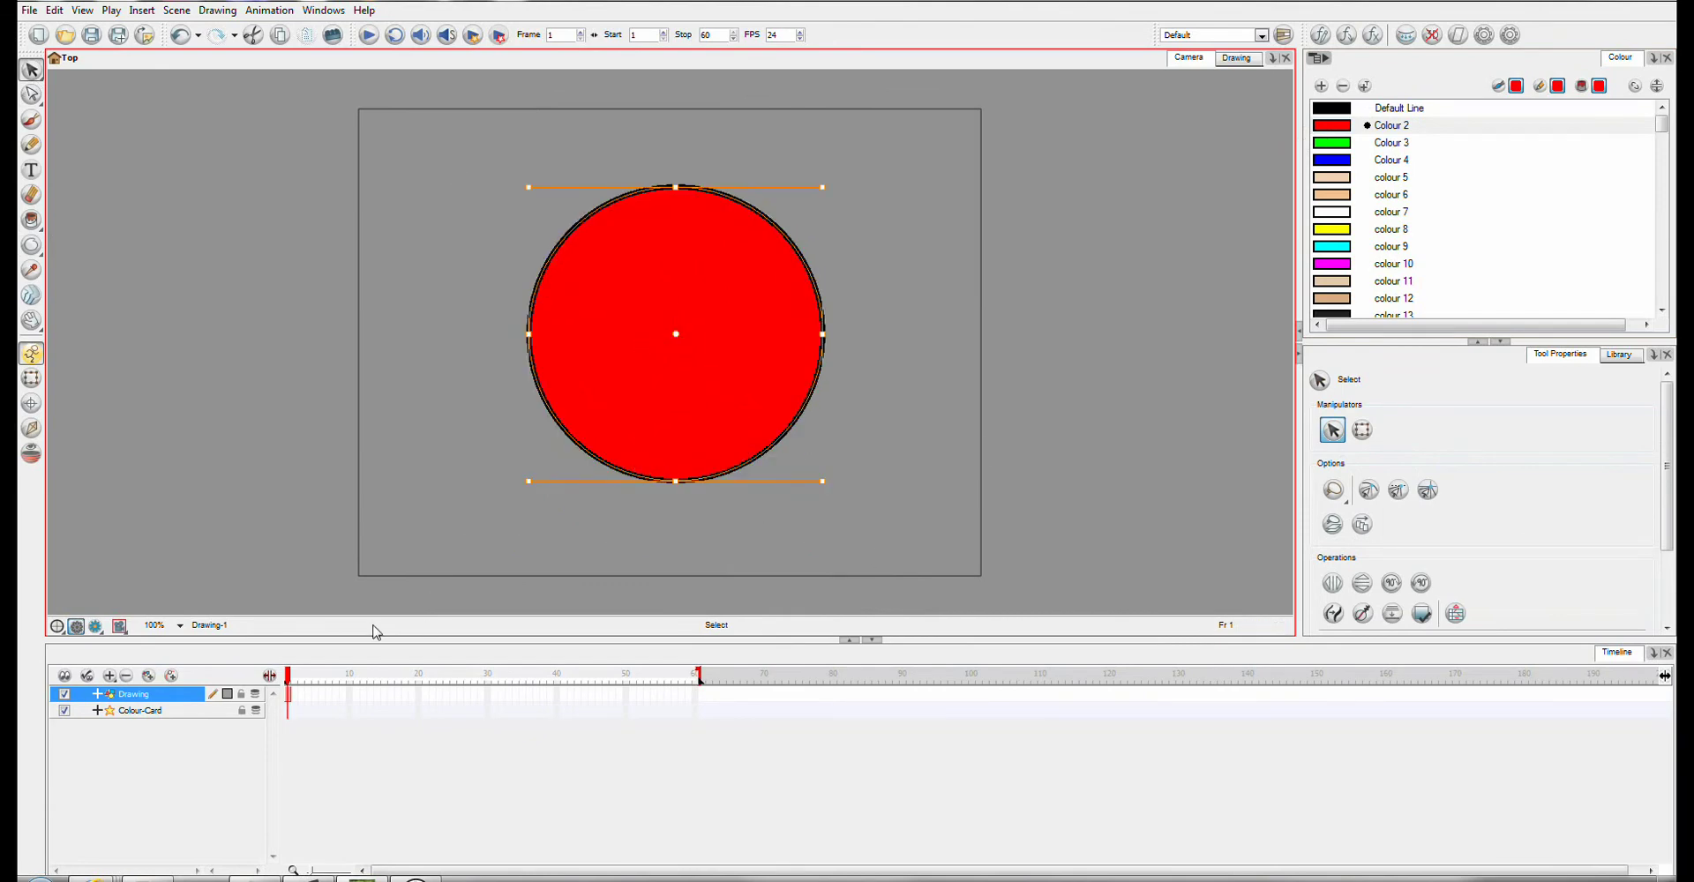
double_click(132, 694)
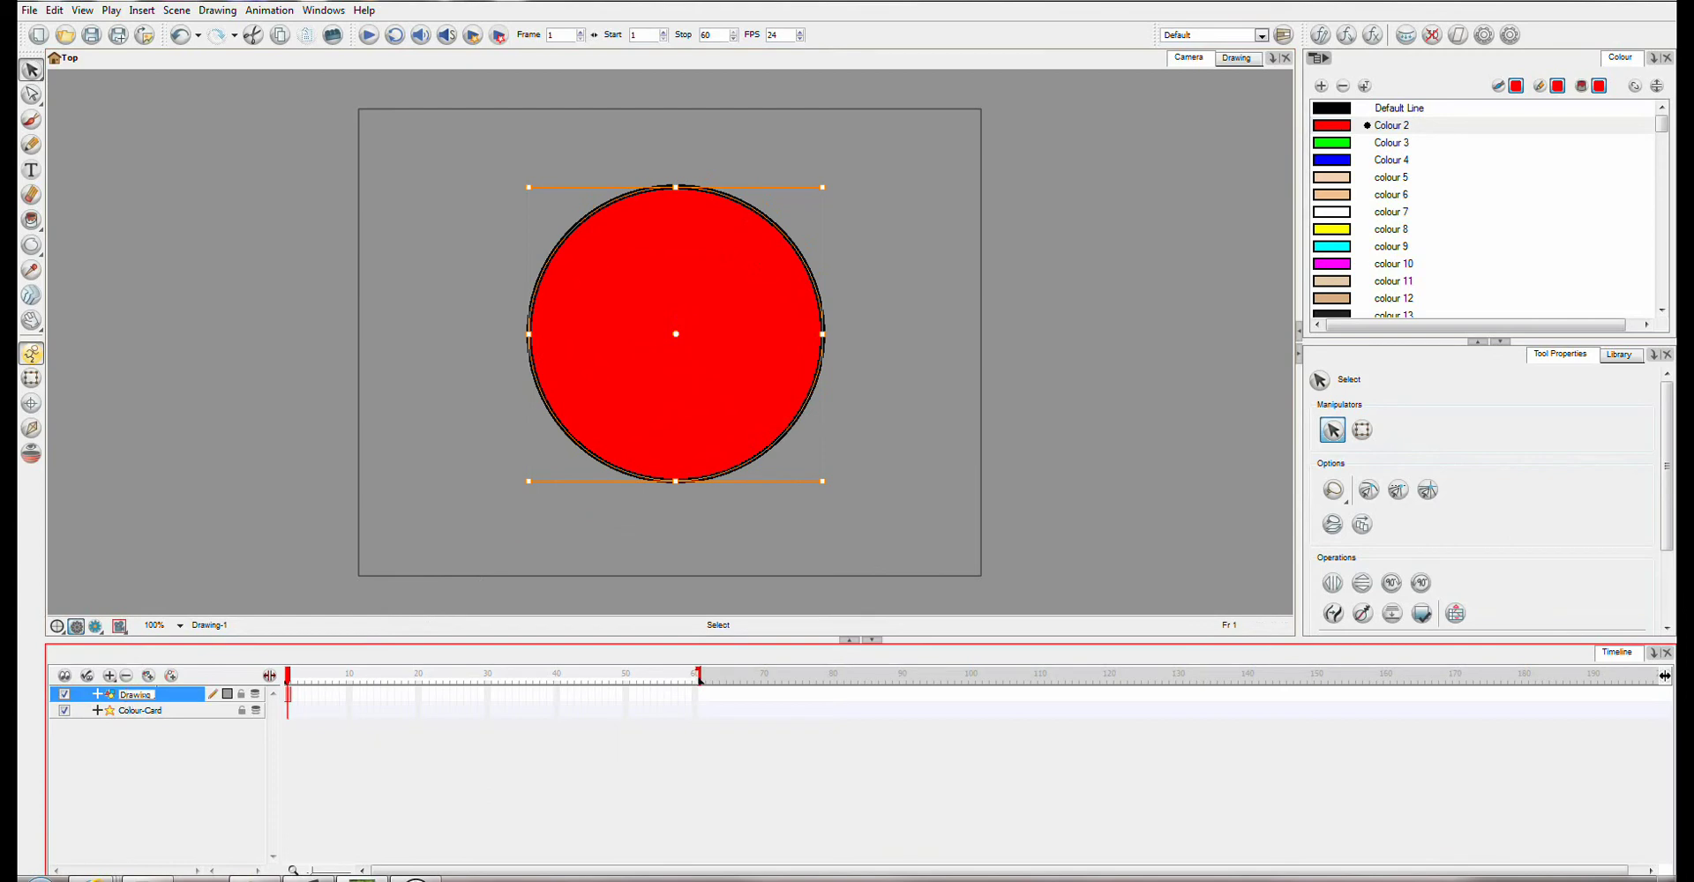
Try renaming the layer 'Red Circle', dismiss the invalid-name error, and begin retyping the name.
double_click(151, 695)
type("Red Circle")
key("Return")
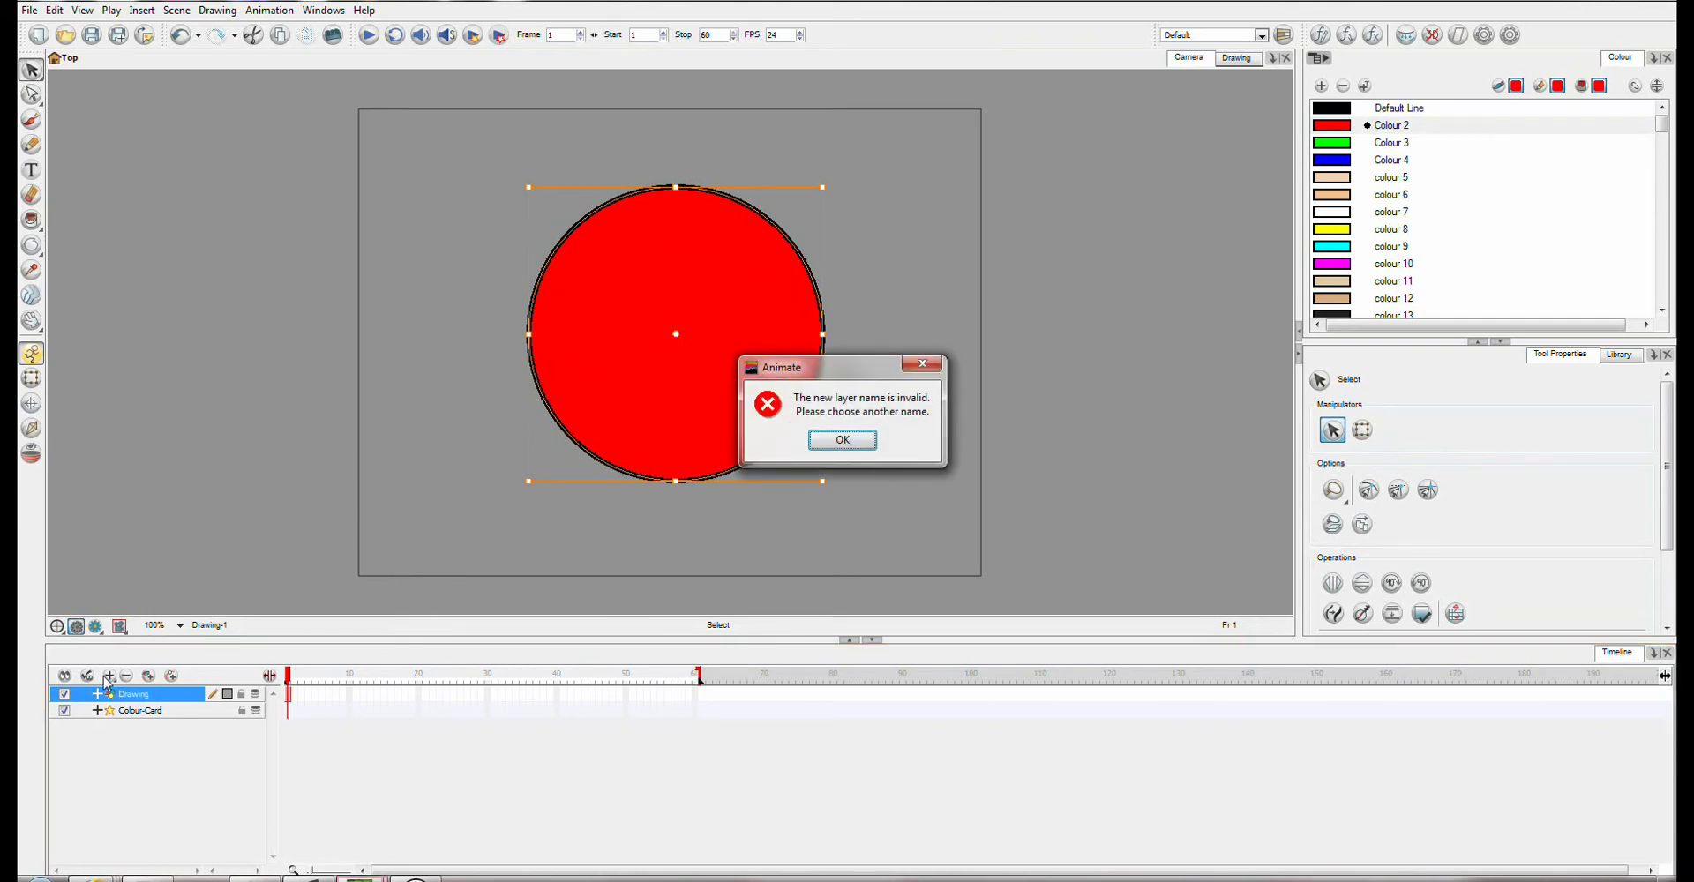
left_click(839, 435)
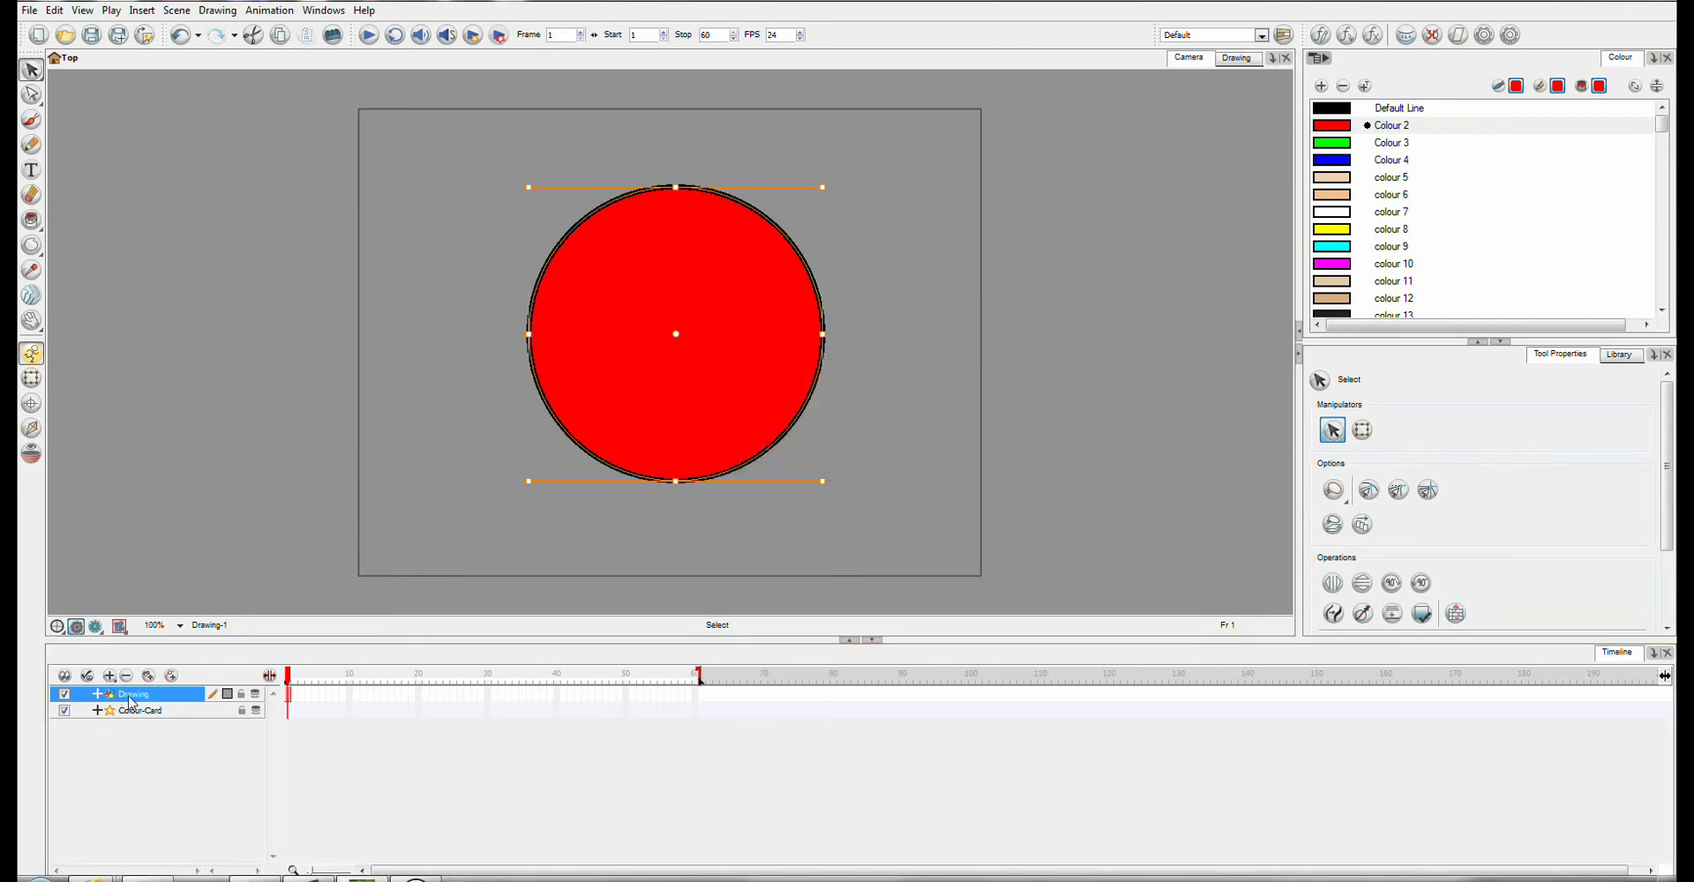
double_click(129, 695)
type("RedCircle")
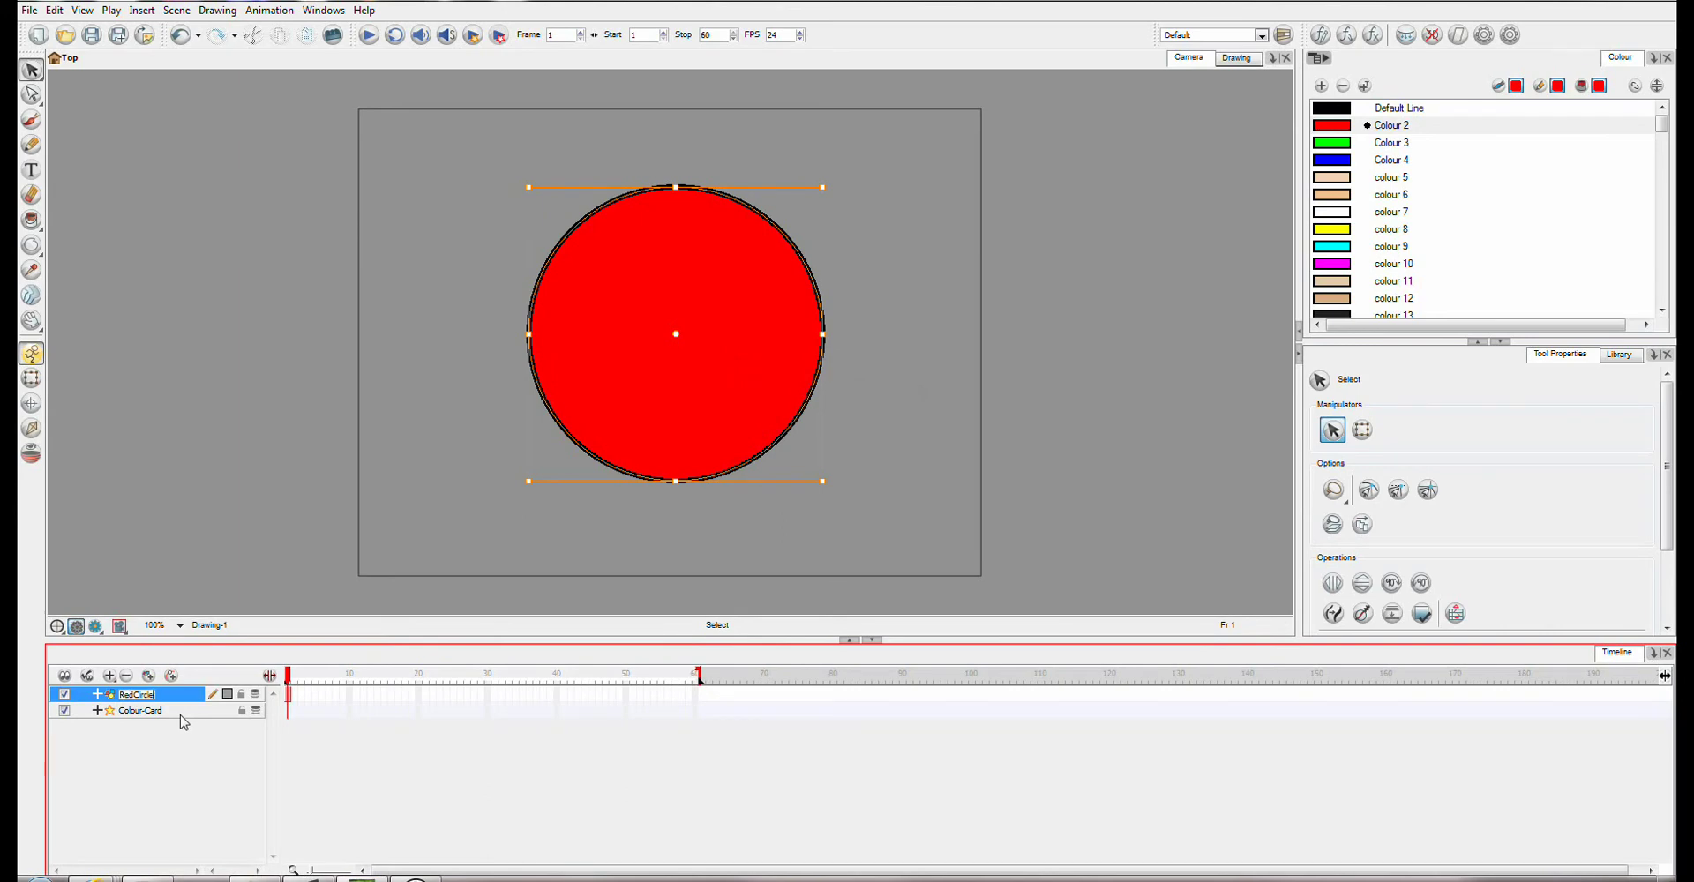
Name the layer RedCircle and duplicate it.
key("Return")
right_click(133, 696)
left_click(234, 515)
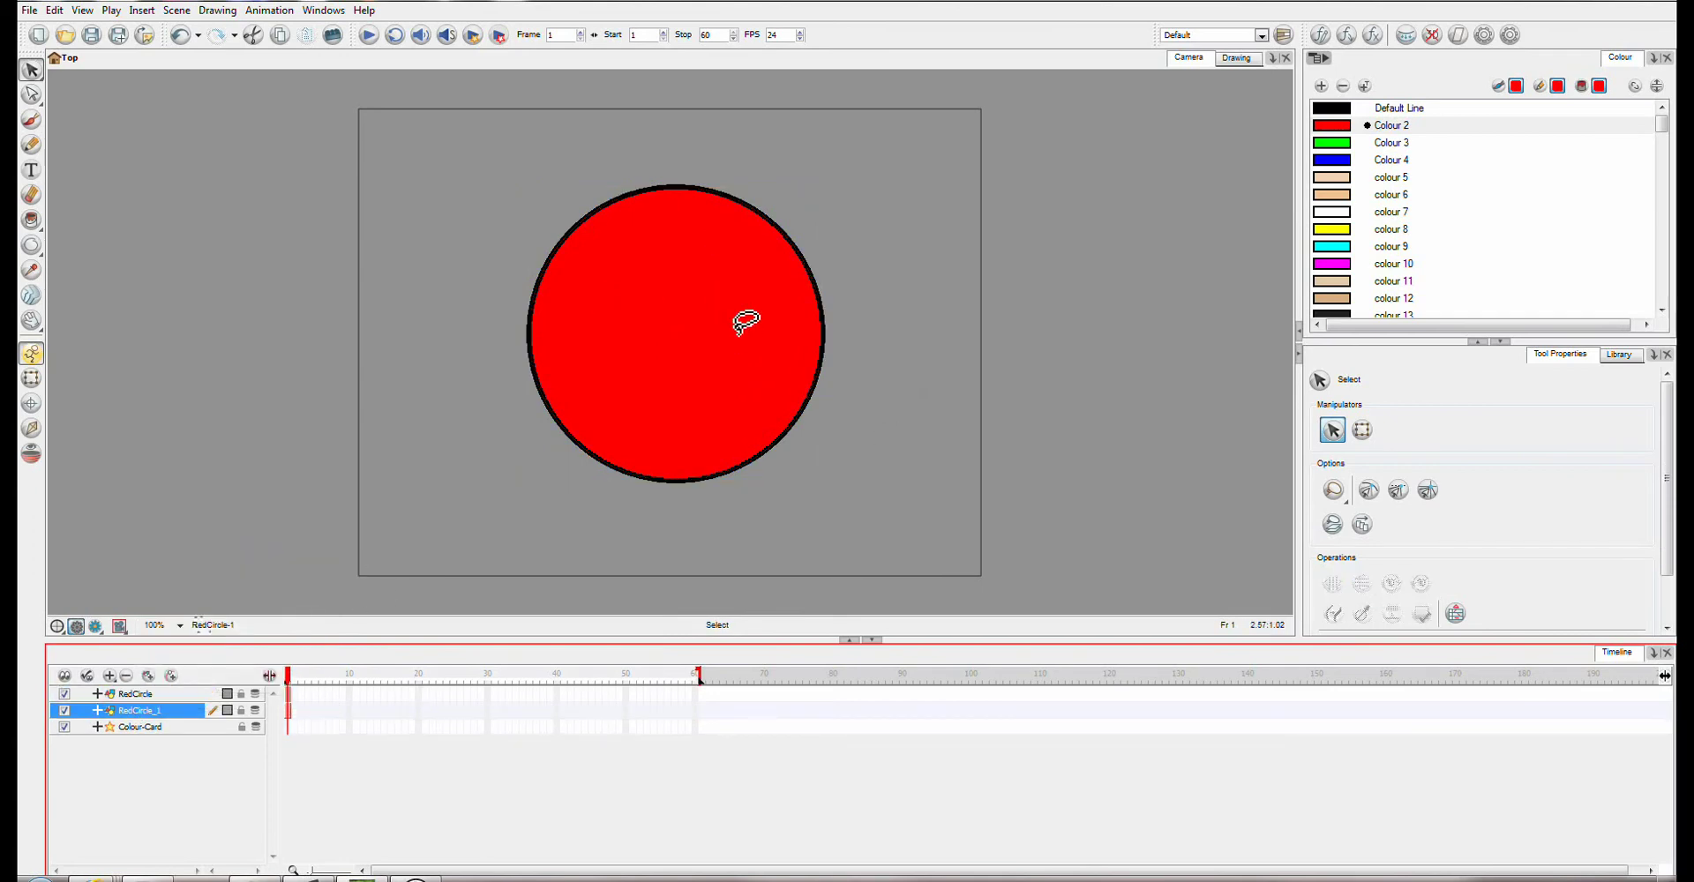
Start renaming the duplicate layer to GreenCircle.
right_click(147, 720)
mouse_move(182, 474)
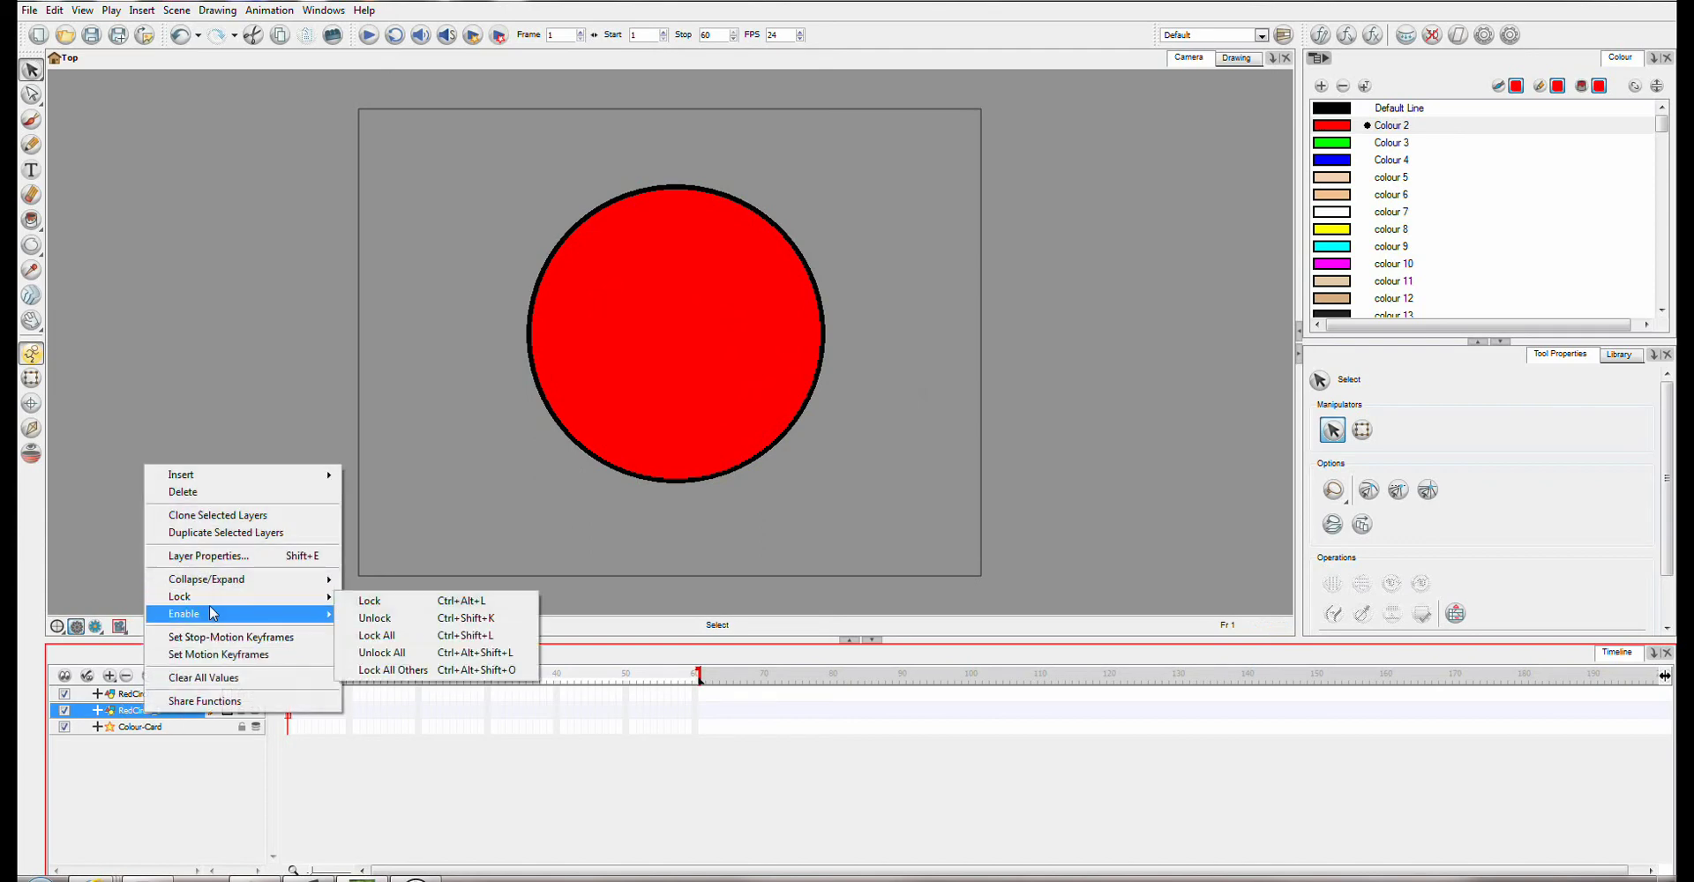
left_click(137, 716)
double_click(137, 716)
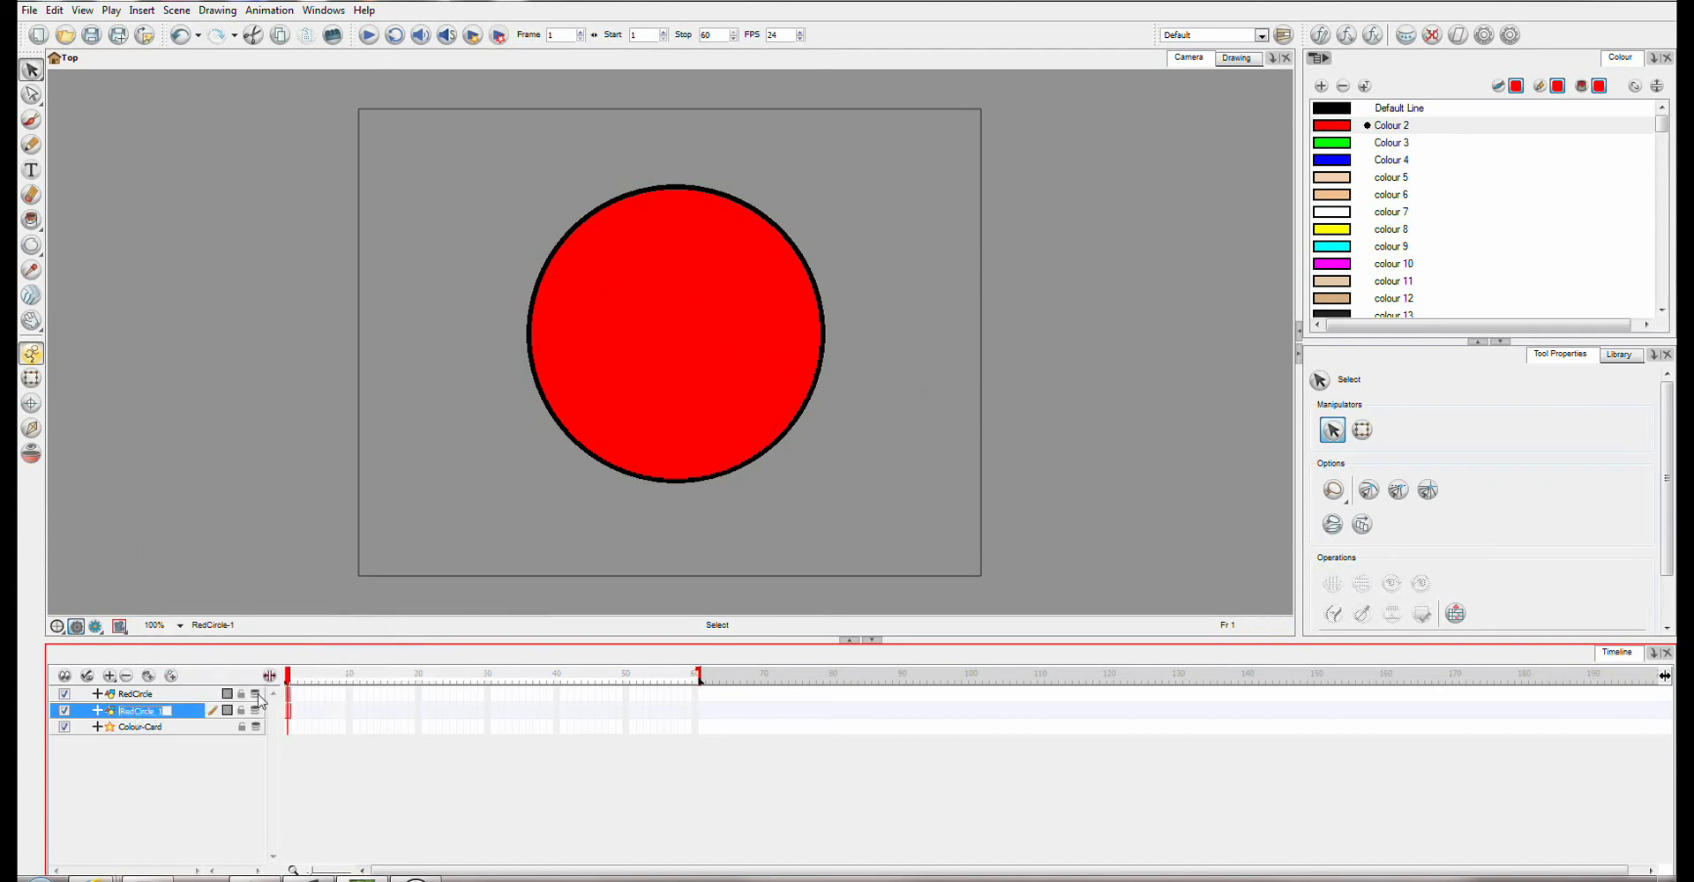
type("Gr")
type("le")
Confirm the GreenCircle name and fill its circle with green Colour 3 using Paint Unpainted.
key("Return")
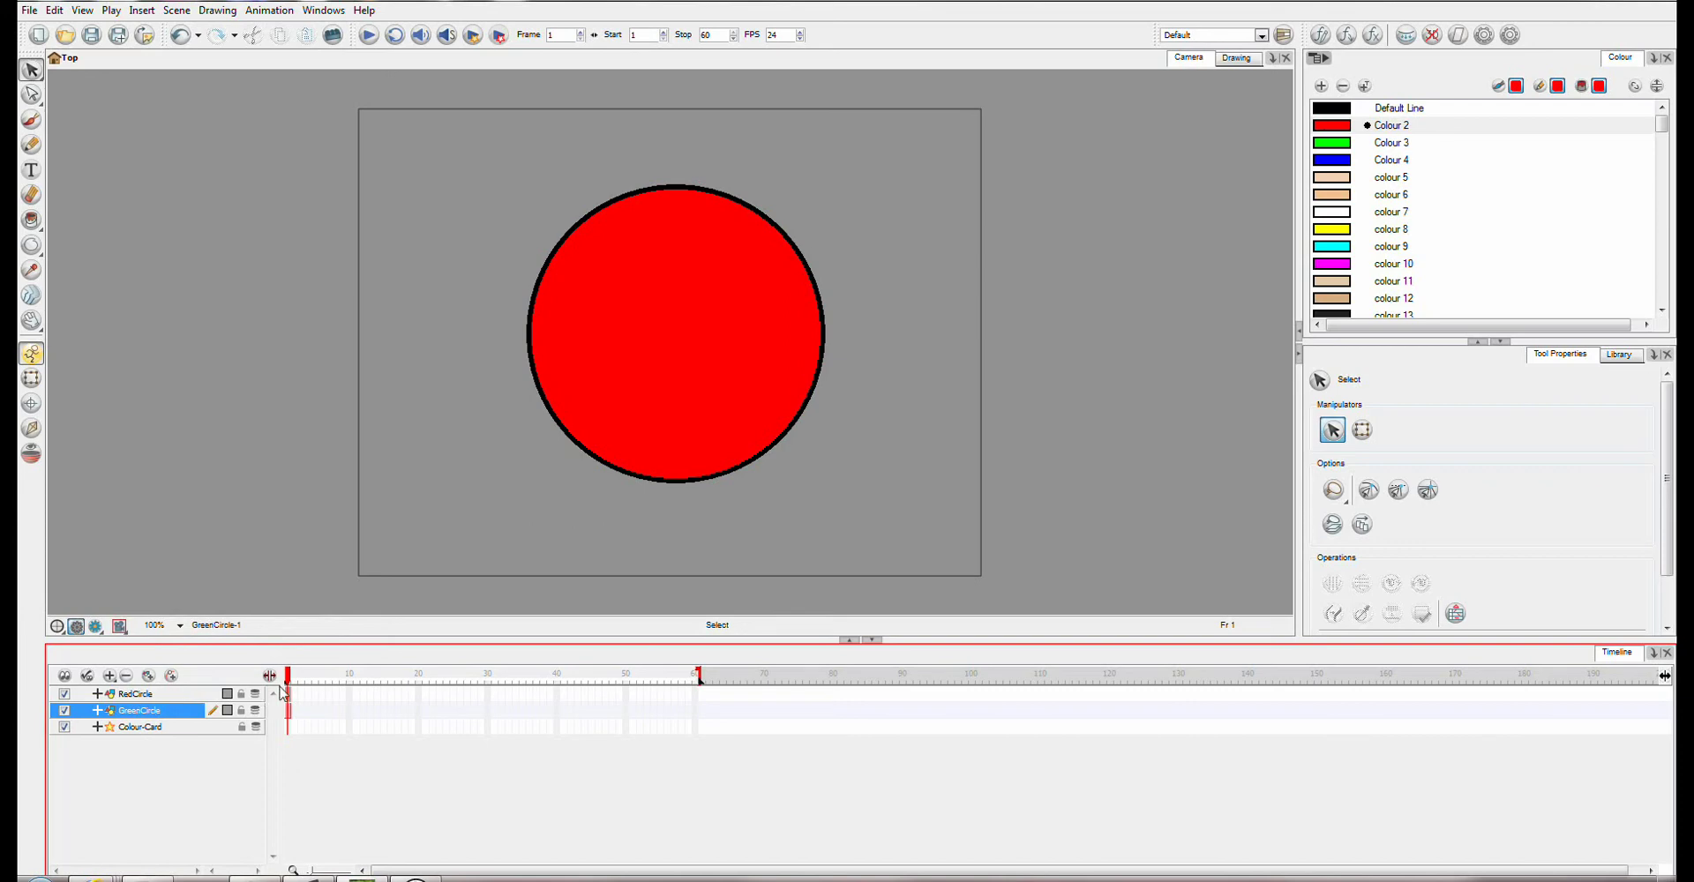
left_click(1332, 143)
left_click(31, 221)
left_click(717, 303)
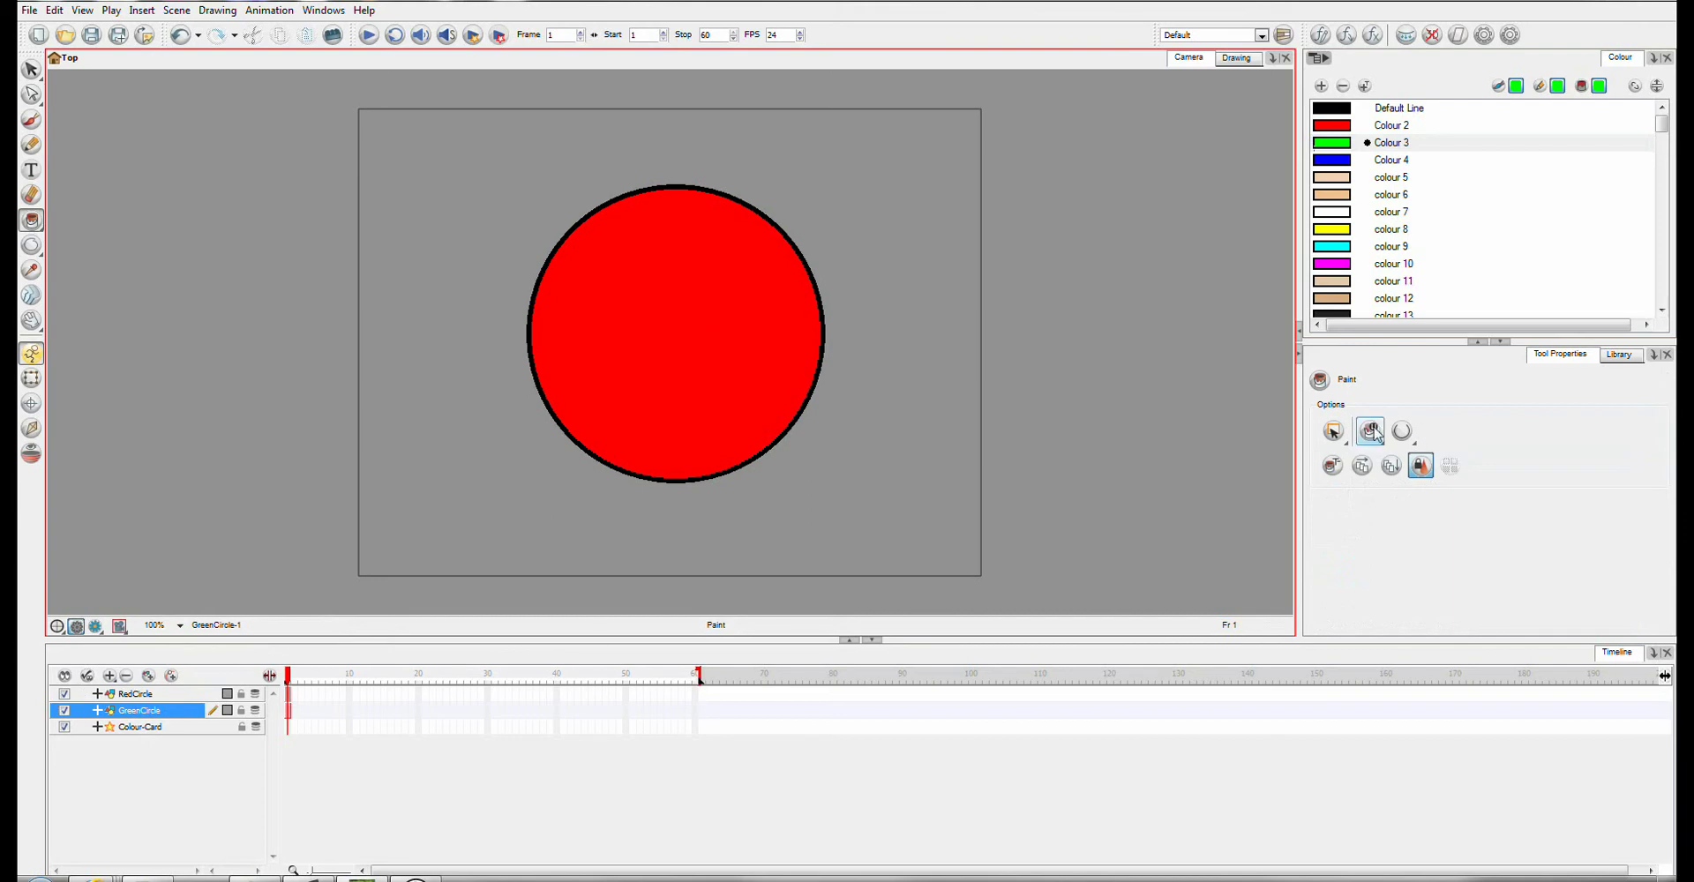
left_click(1370, 430)
left_click(1387, 484)
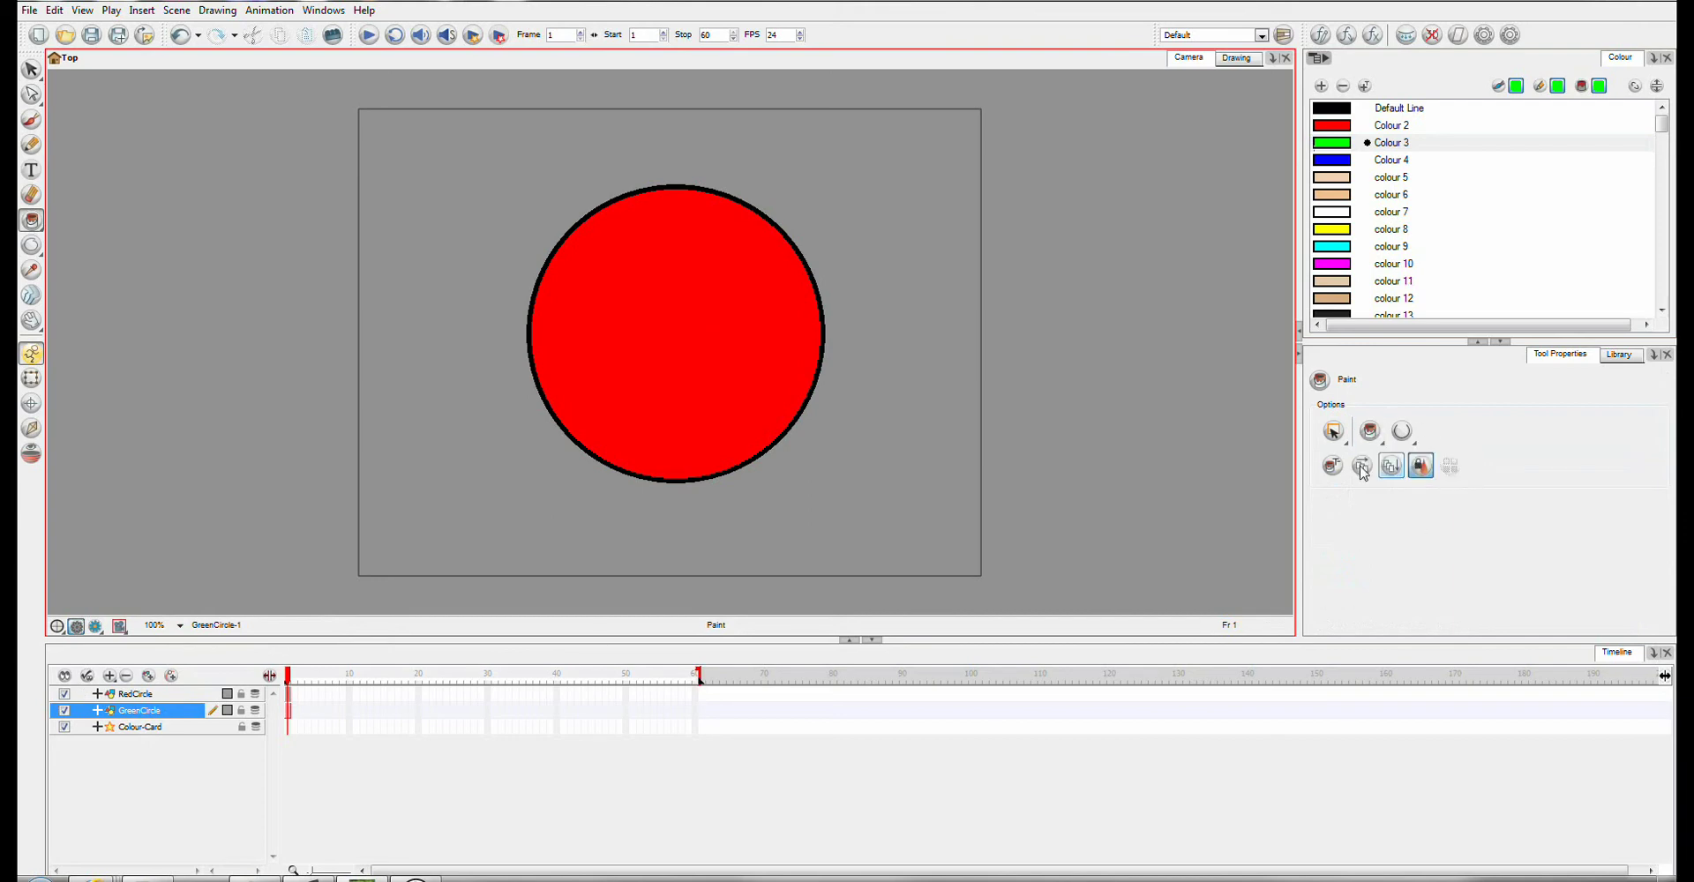
Toggle RedCircle's visibility off and on to check the green circle, then select frame 60.
left_click(64, 694)
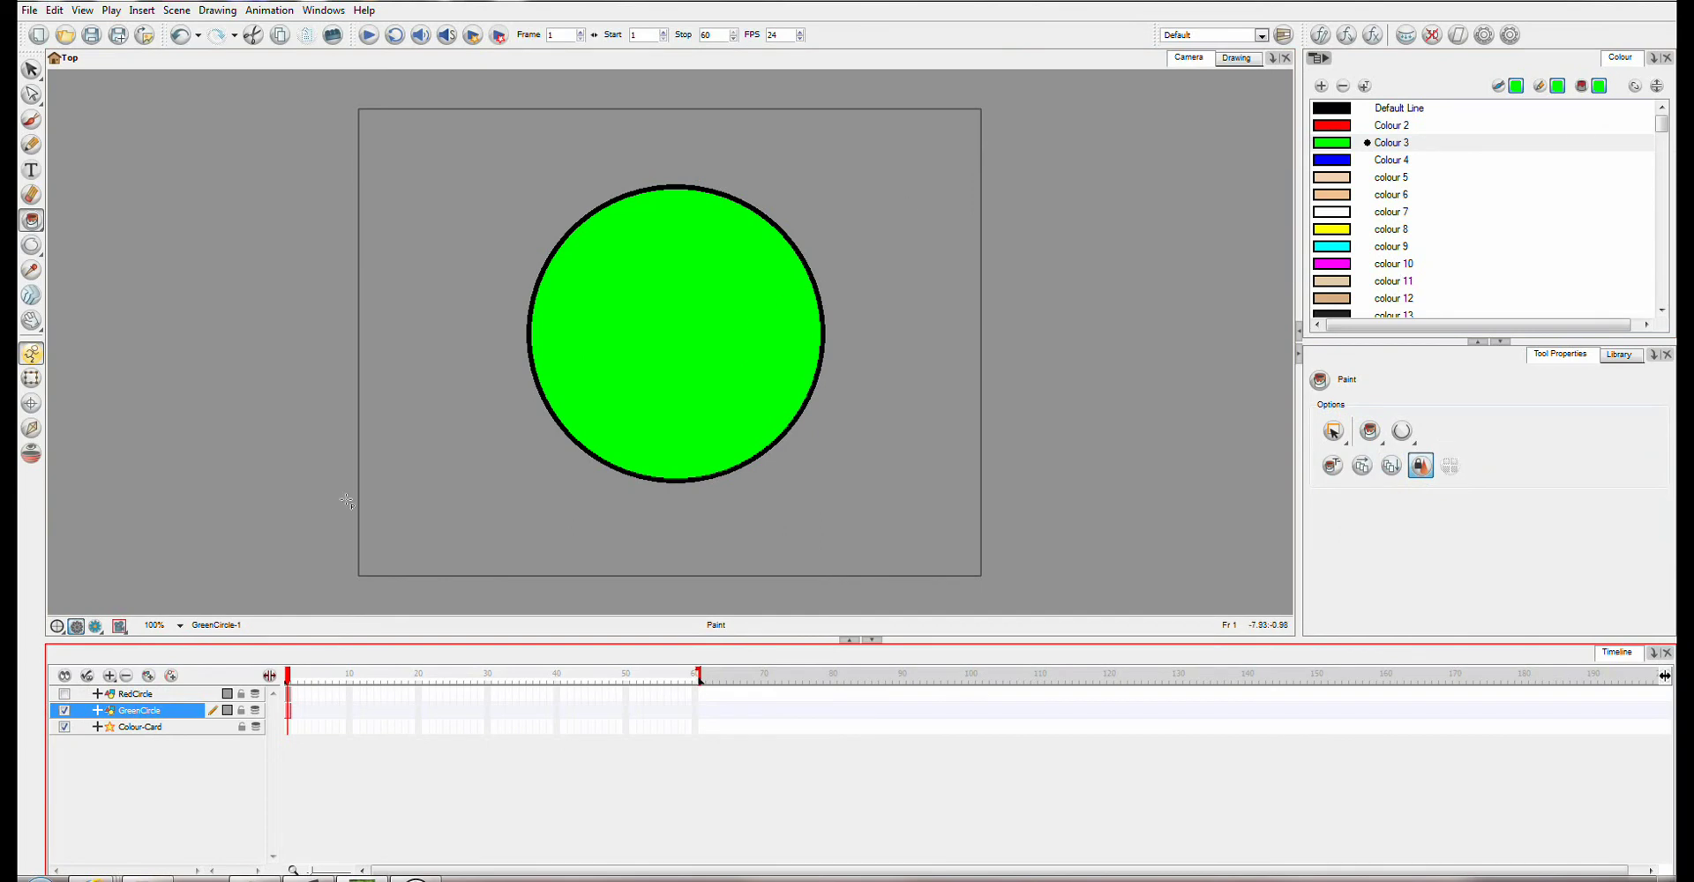
left_click(63, 694)
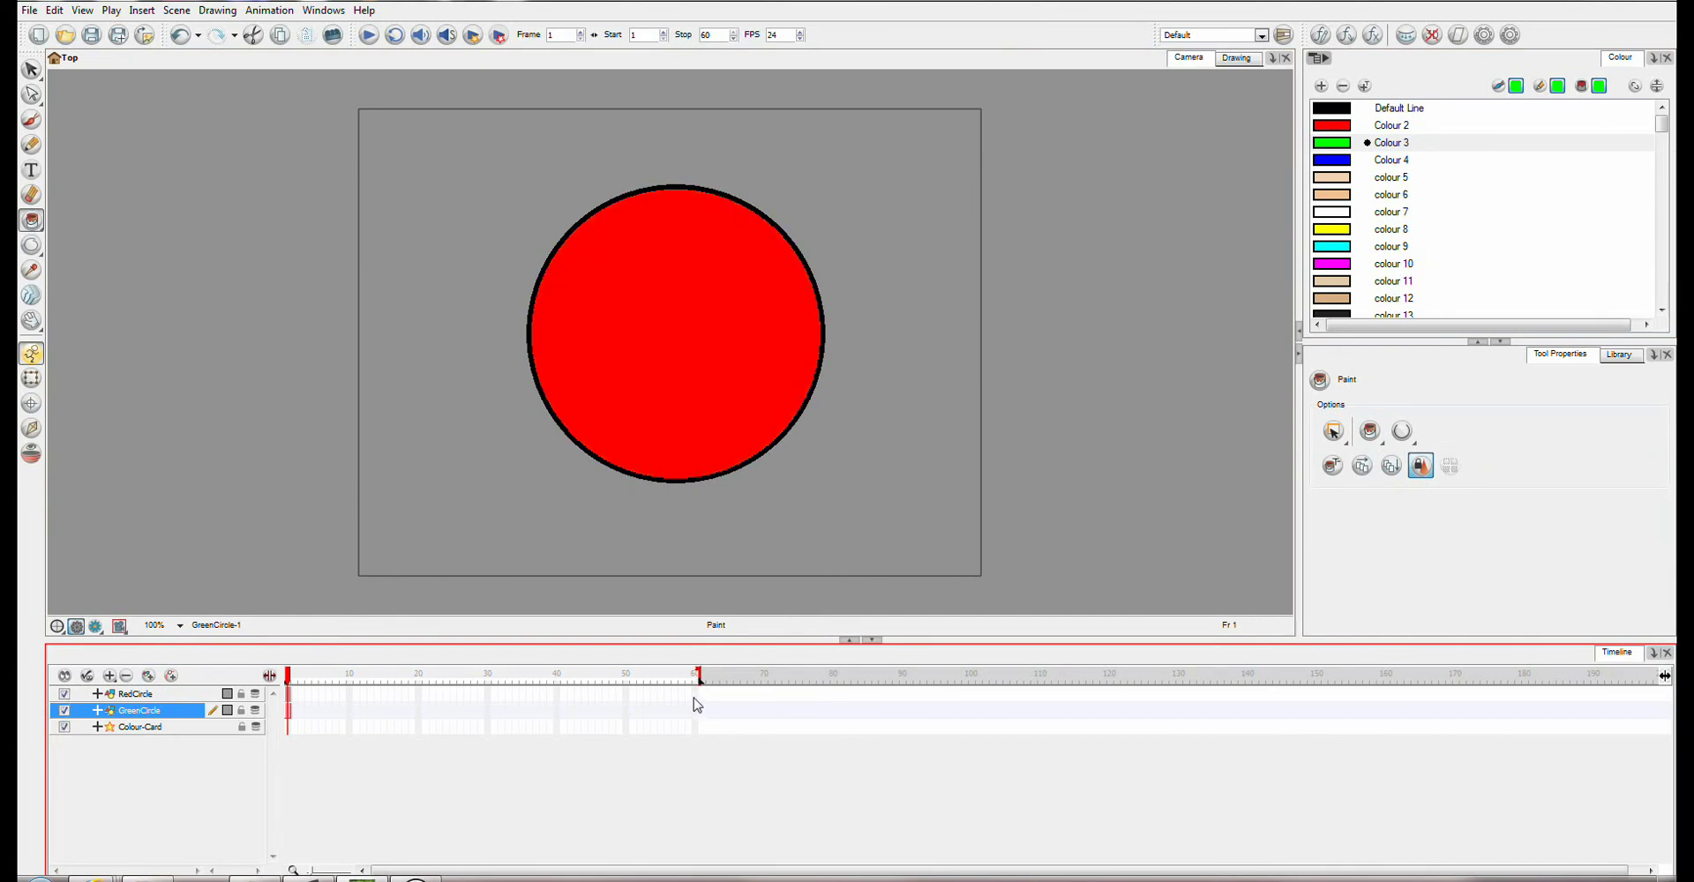
left_click(695, 696)
Extend both circle layers through frame 60 with F5 and scrub to check.
left_click(696, 711, "shift")
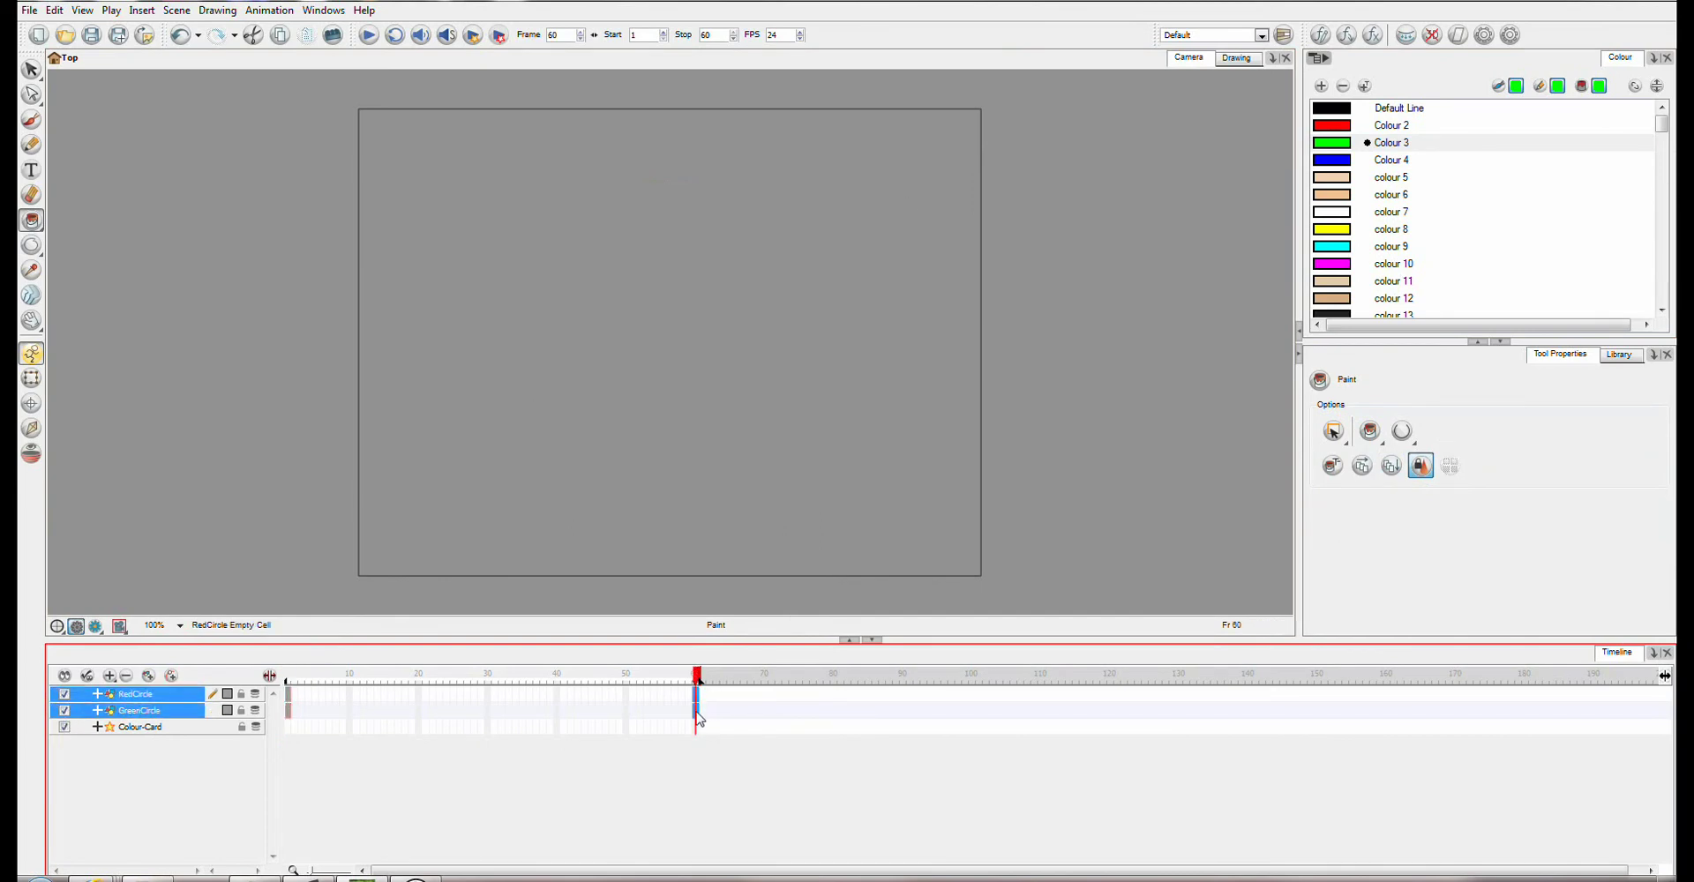
key("F5")
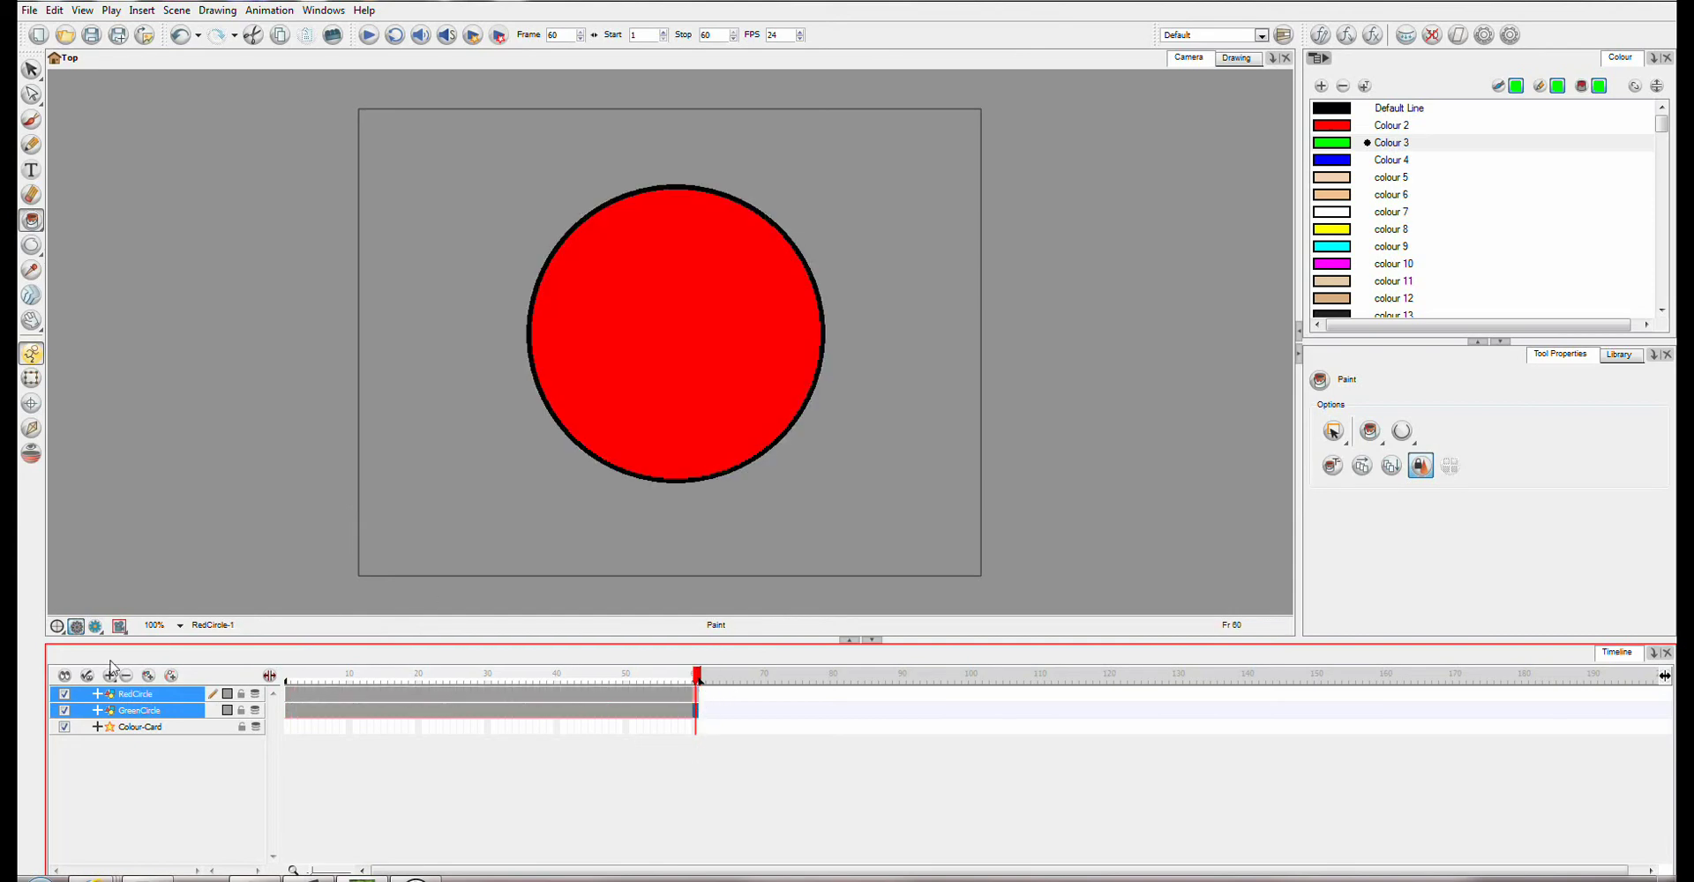
left_click_drag(701, 676, 812, 681)
Move the GreenCircle layer above RedCircle.
left_click(146, 713)
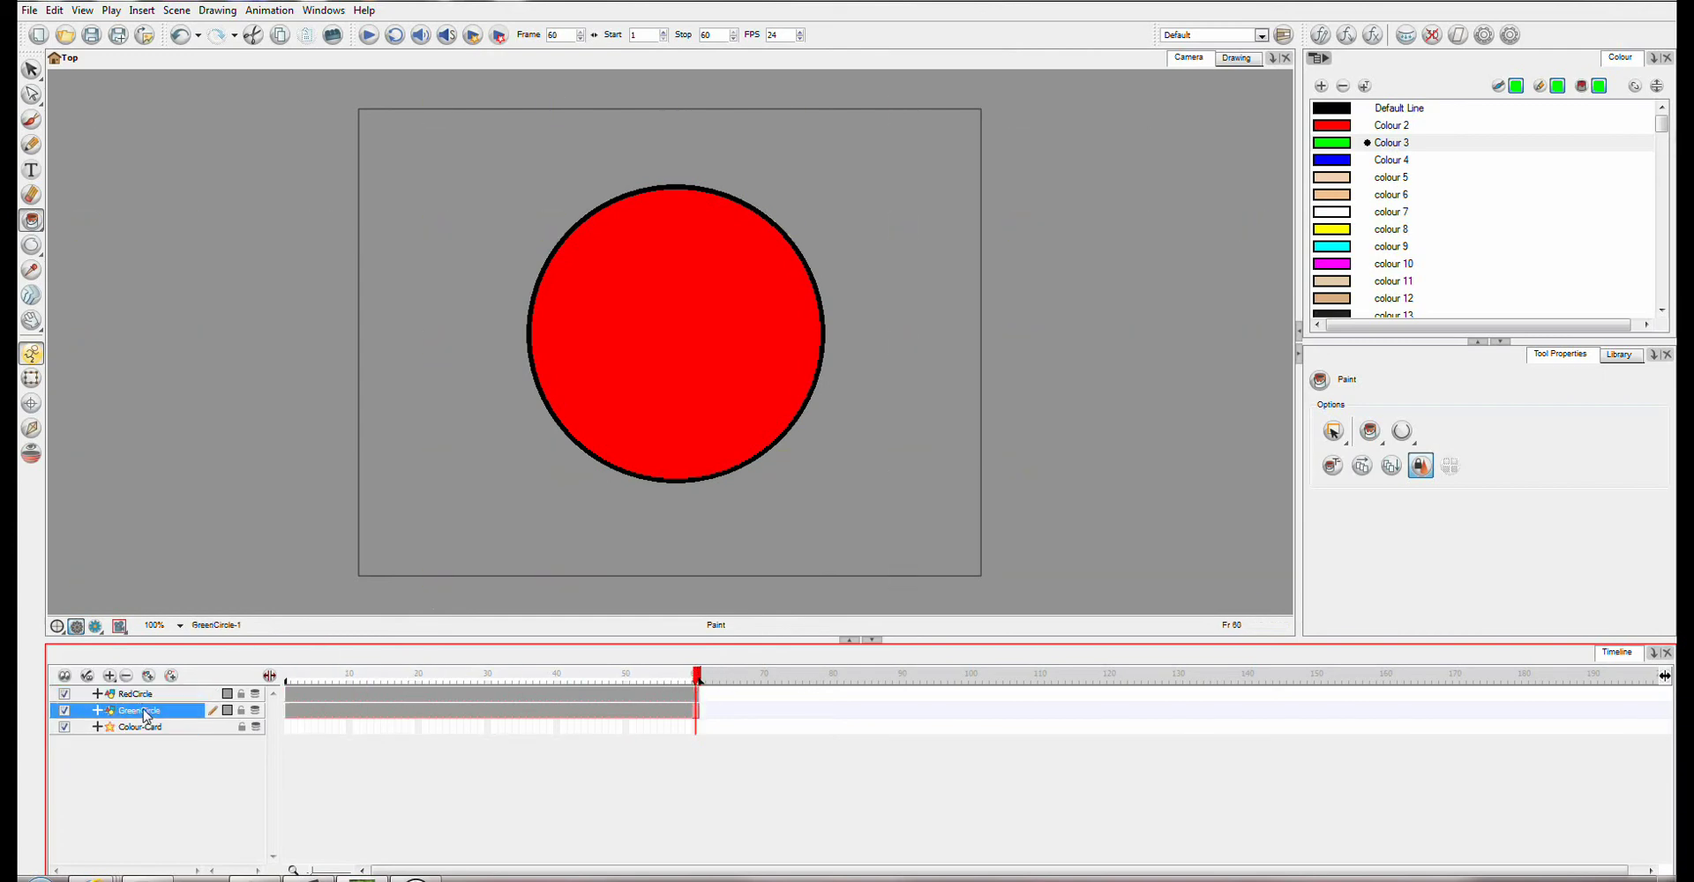
left_click_drag(146, 716, 158, 695)
left_click(125, 712)
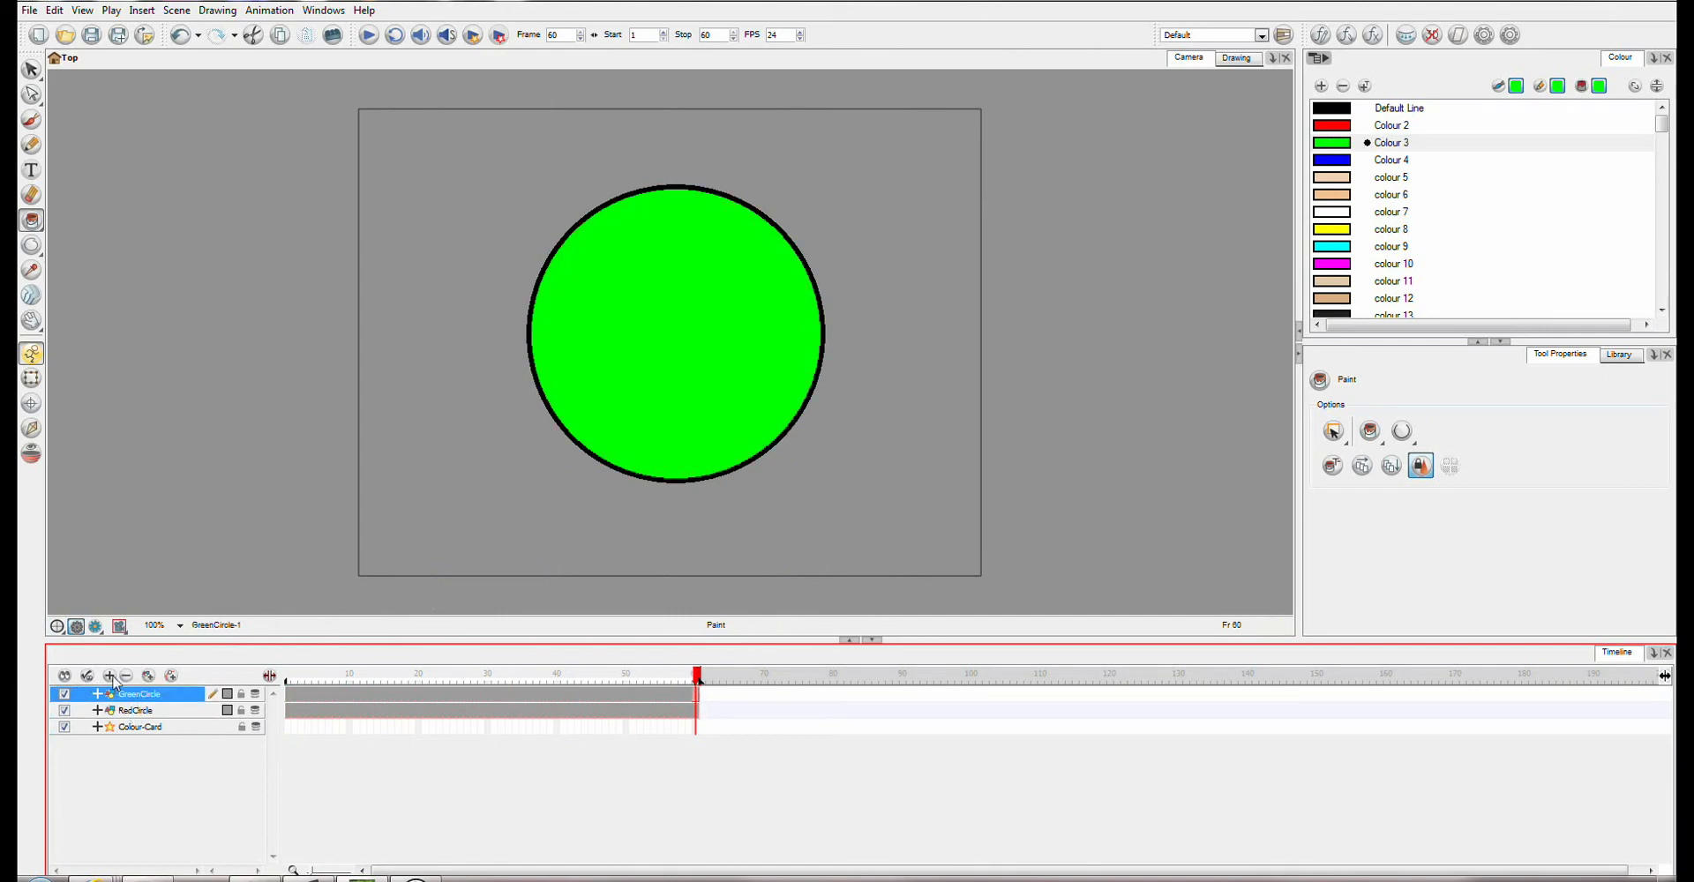
Add a Transparency effect layer, nest GreenCircle under it, and reveal its Transparency parameter.
left_click(111, 677)
mouse_move(143, 794)
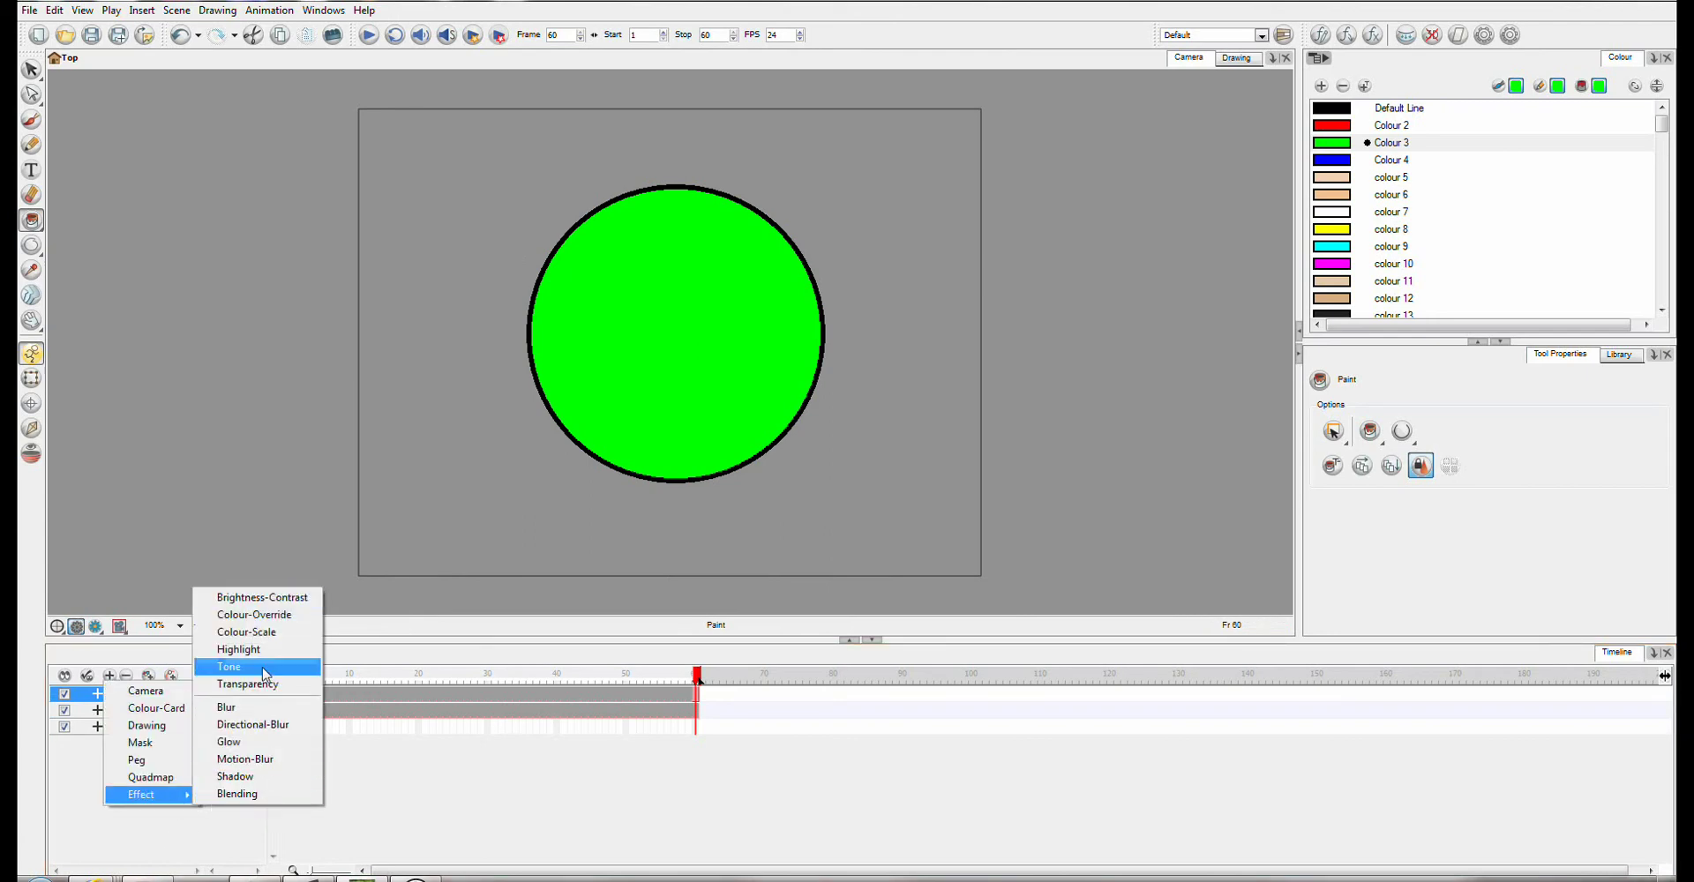
left_click(261, 685)
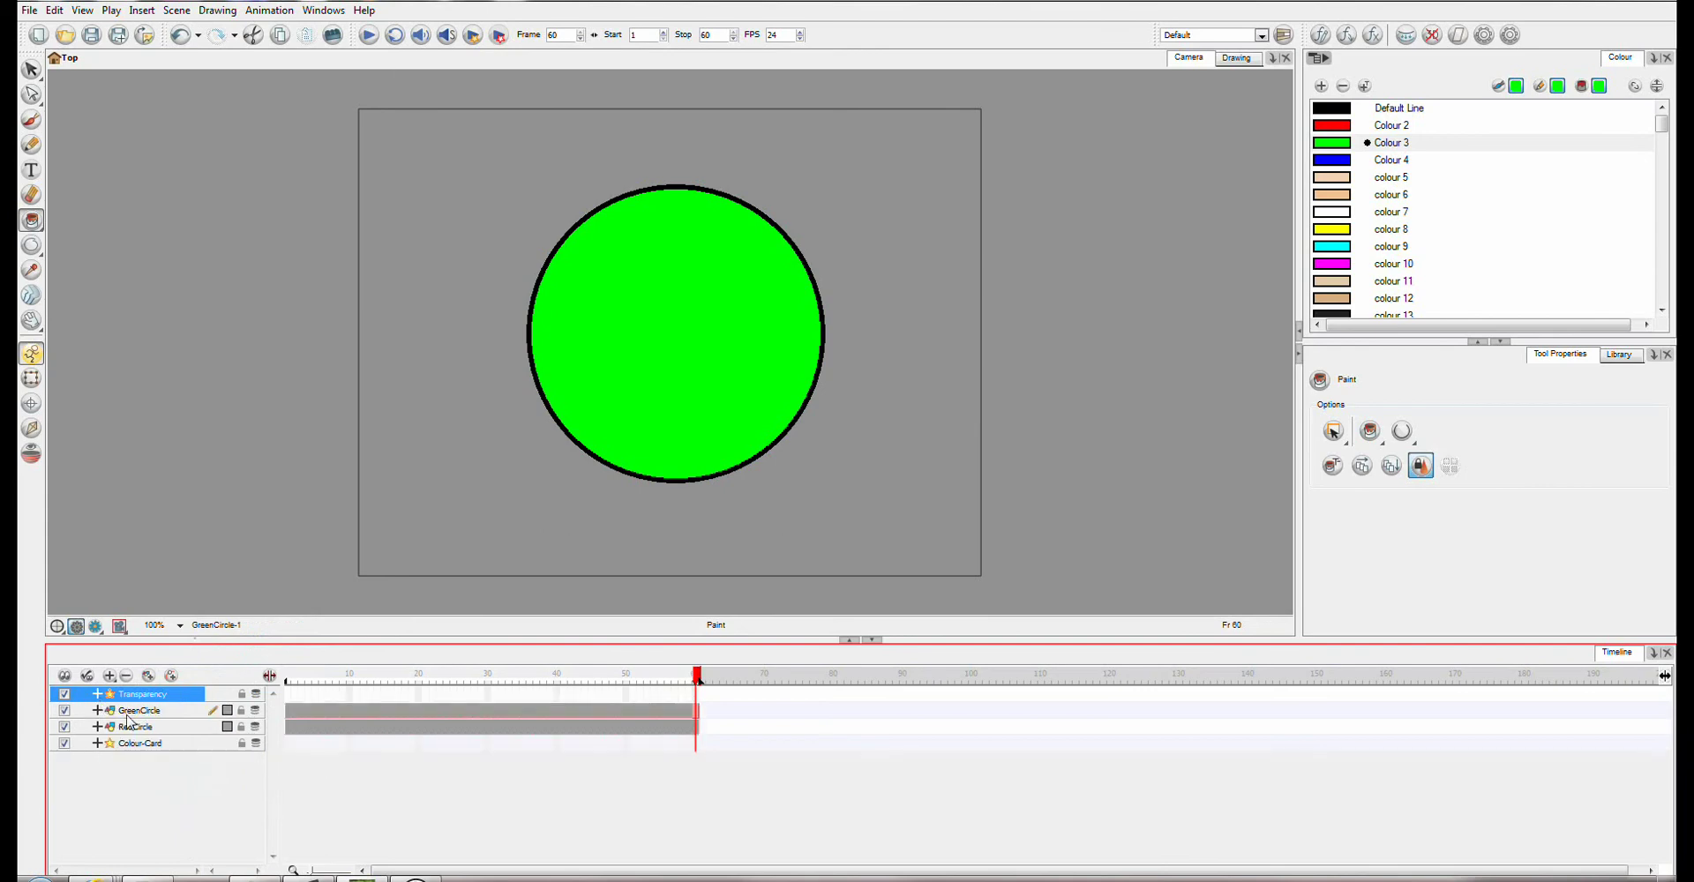
mouse_move(104, 708)
left_mouse_down()
mouse_move(177, 696)
mouse_move(160, 695)
left_mouse_up()
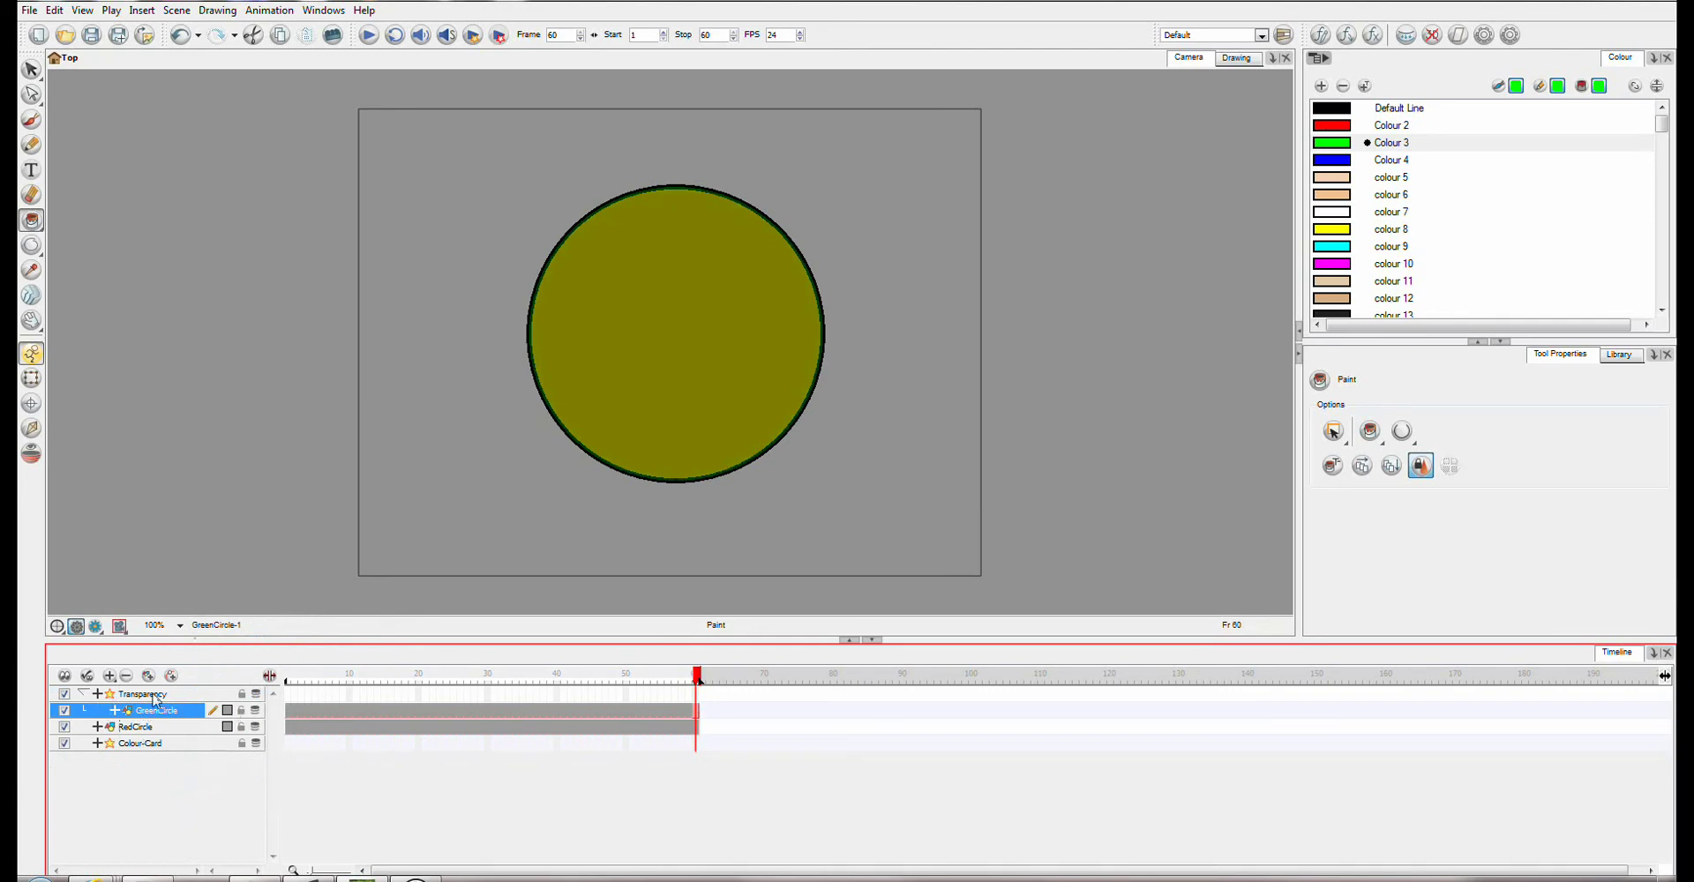
left_click(154, 696)
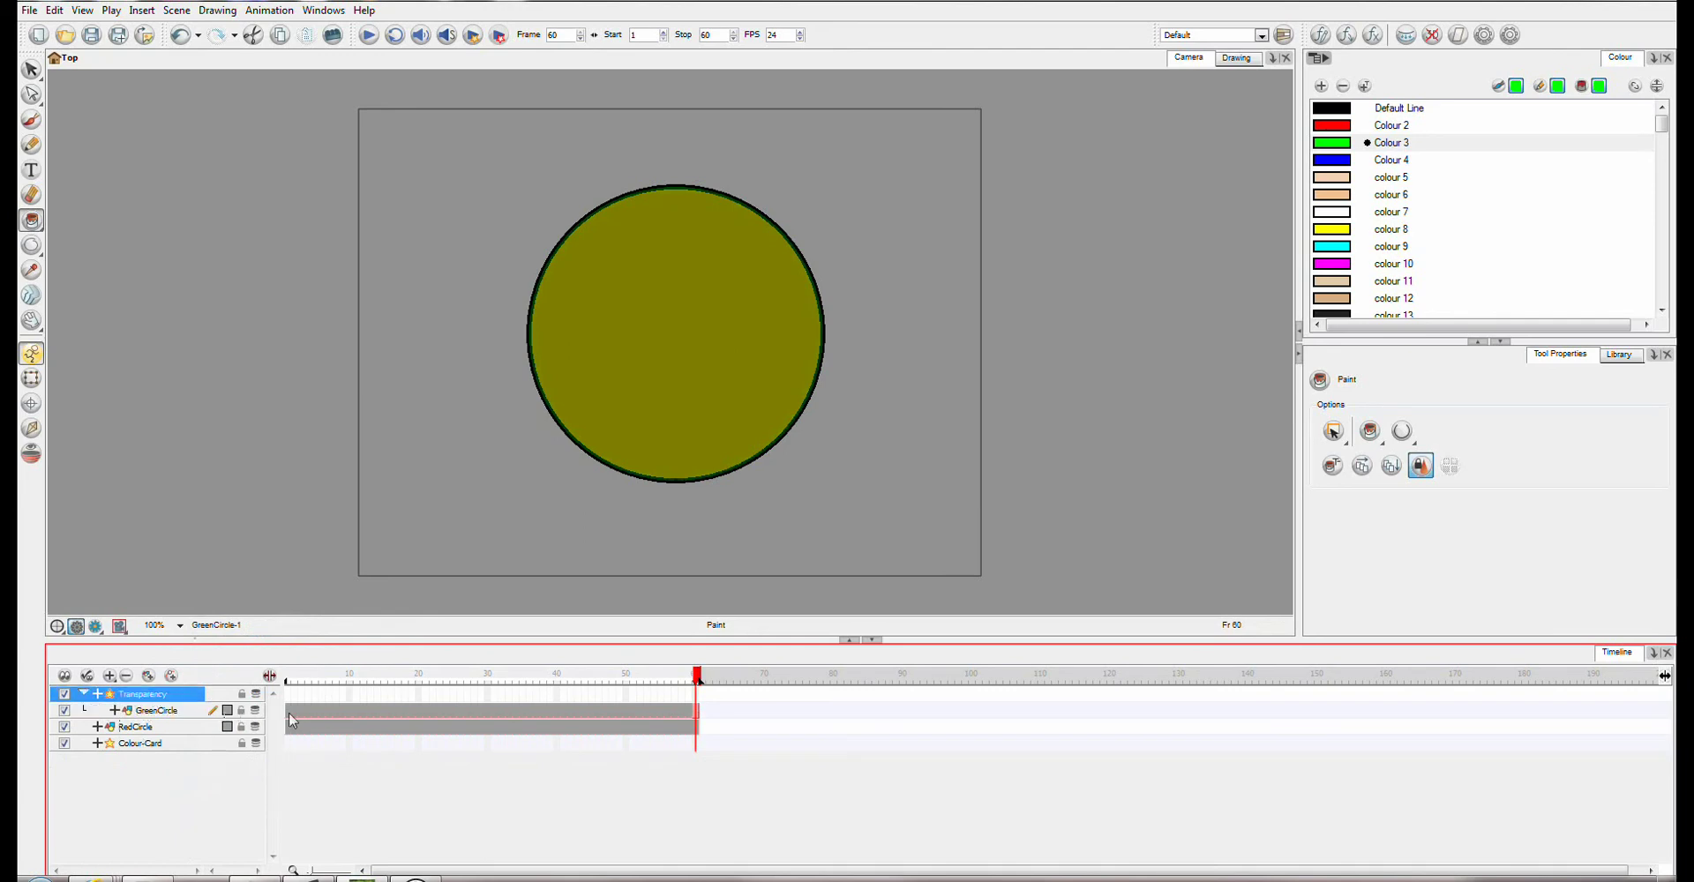
left_click(98, 695)
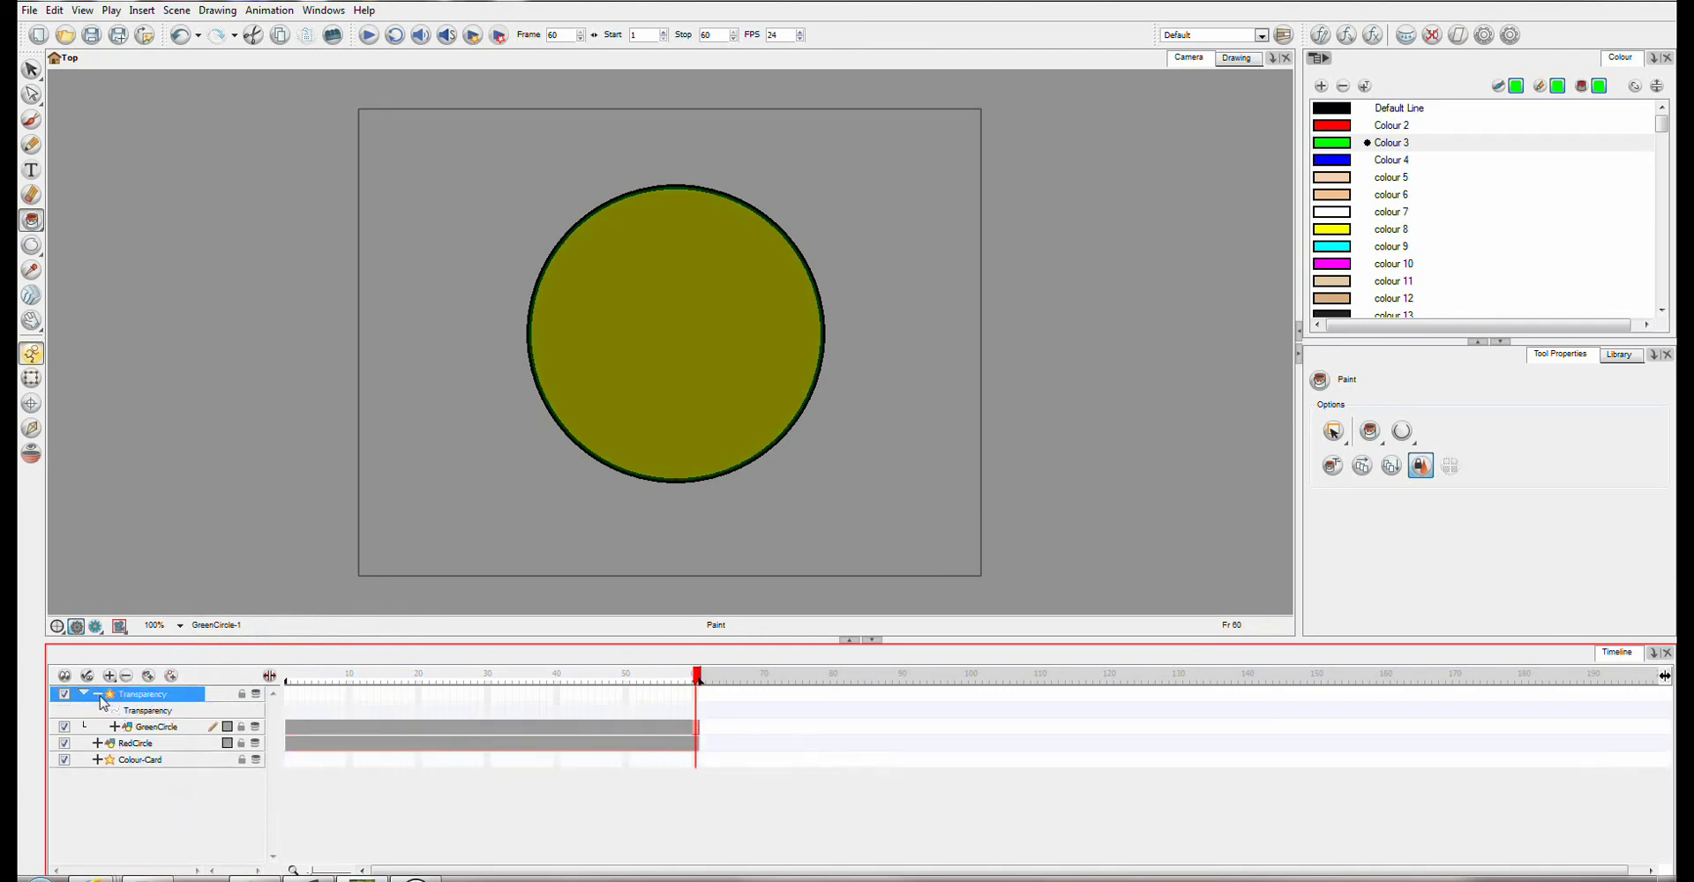
left_click(269, 678)
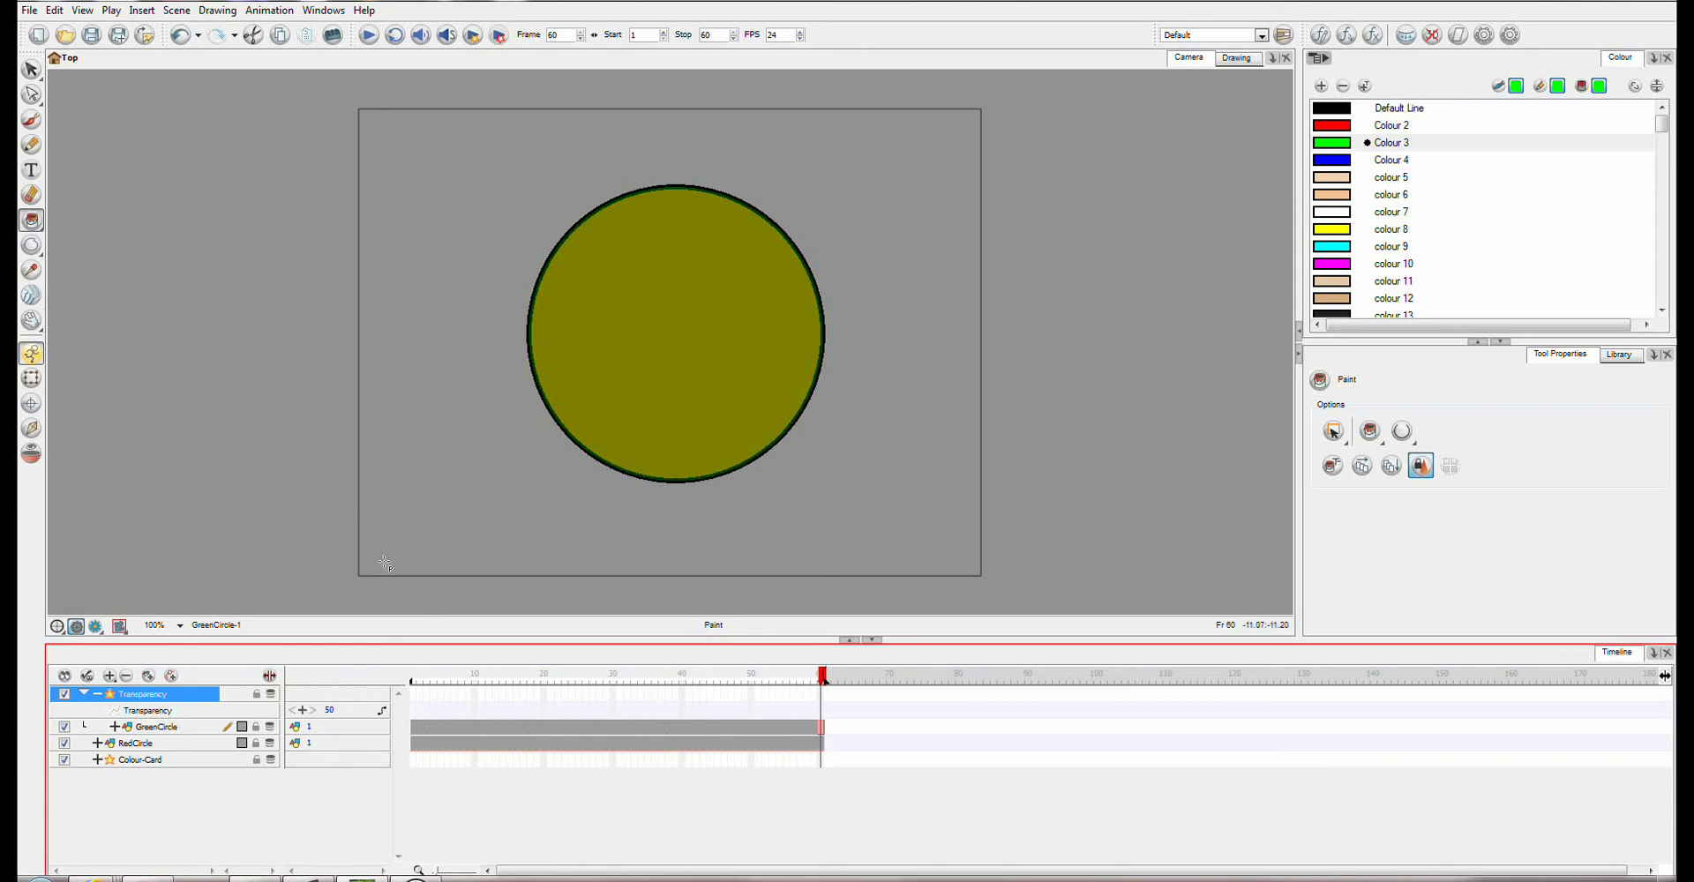
Set the Transparency value to 100 at frame 1.
left_click(417, 711)
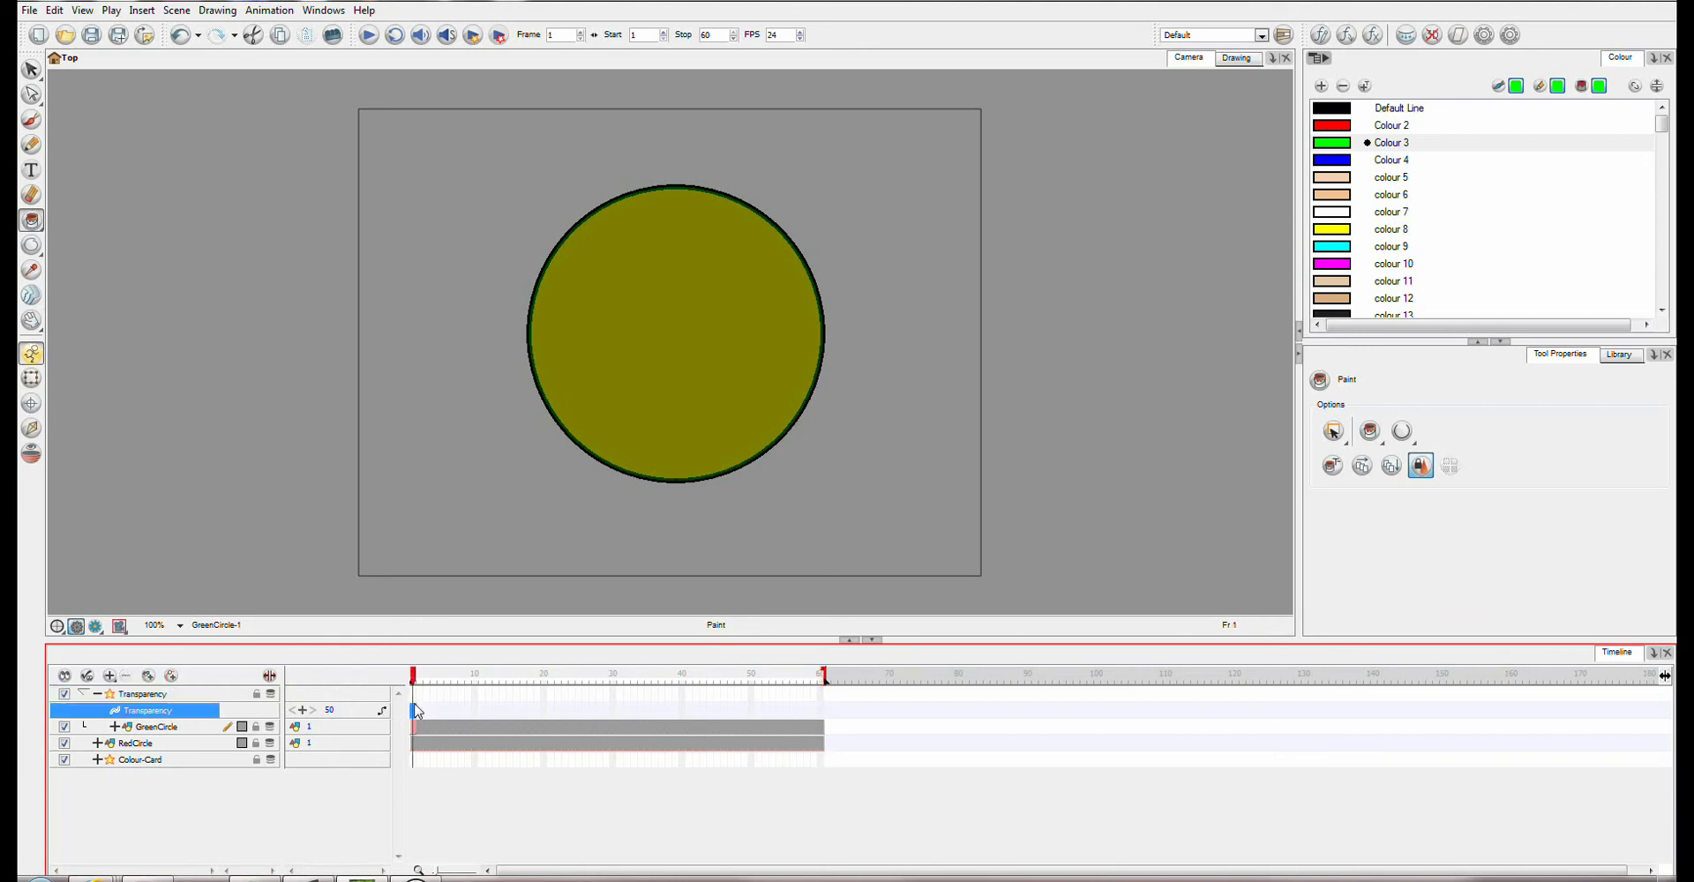
left_click(344, 711)
type("0")
key("Return")
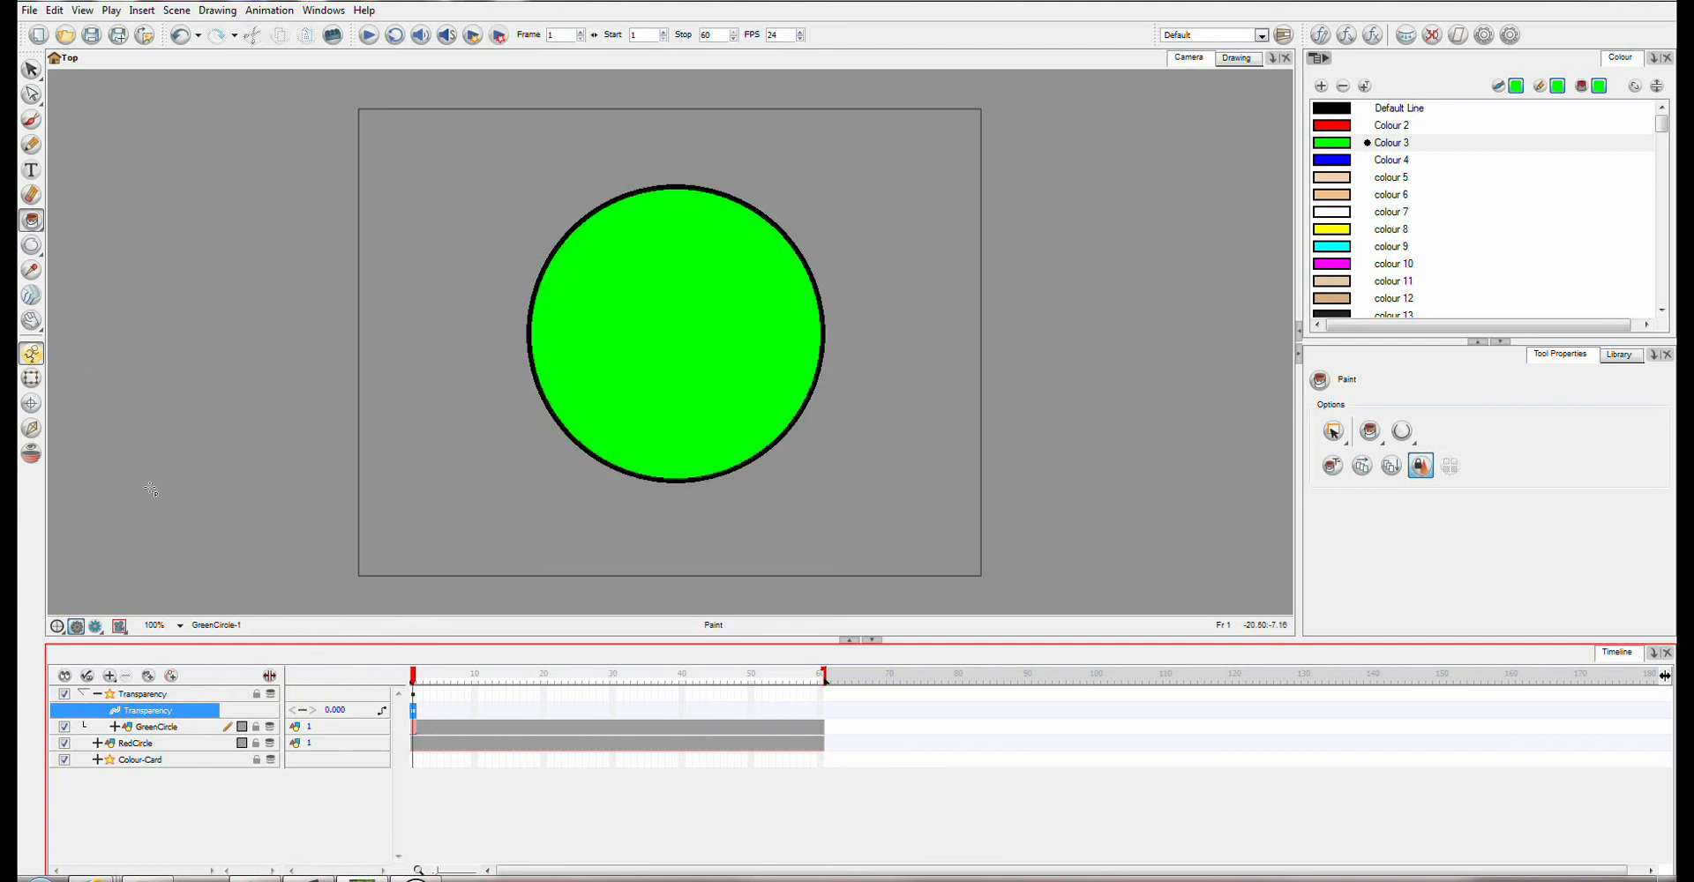
left_click(340, 711)
type("1")
key("Return")
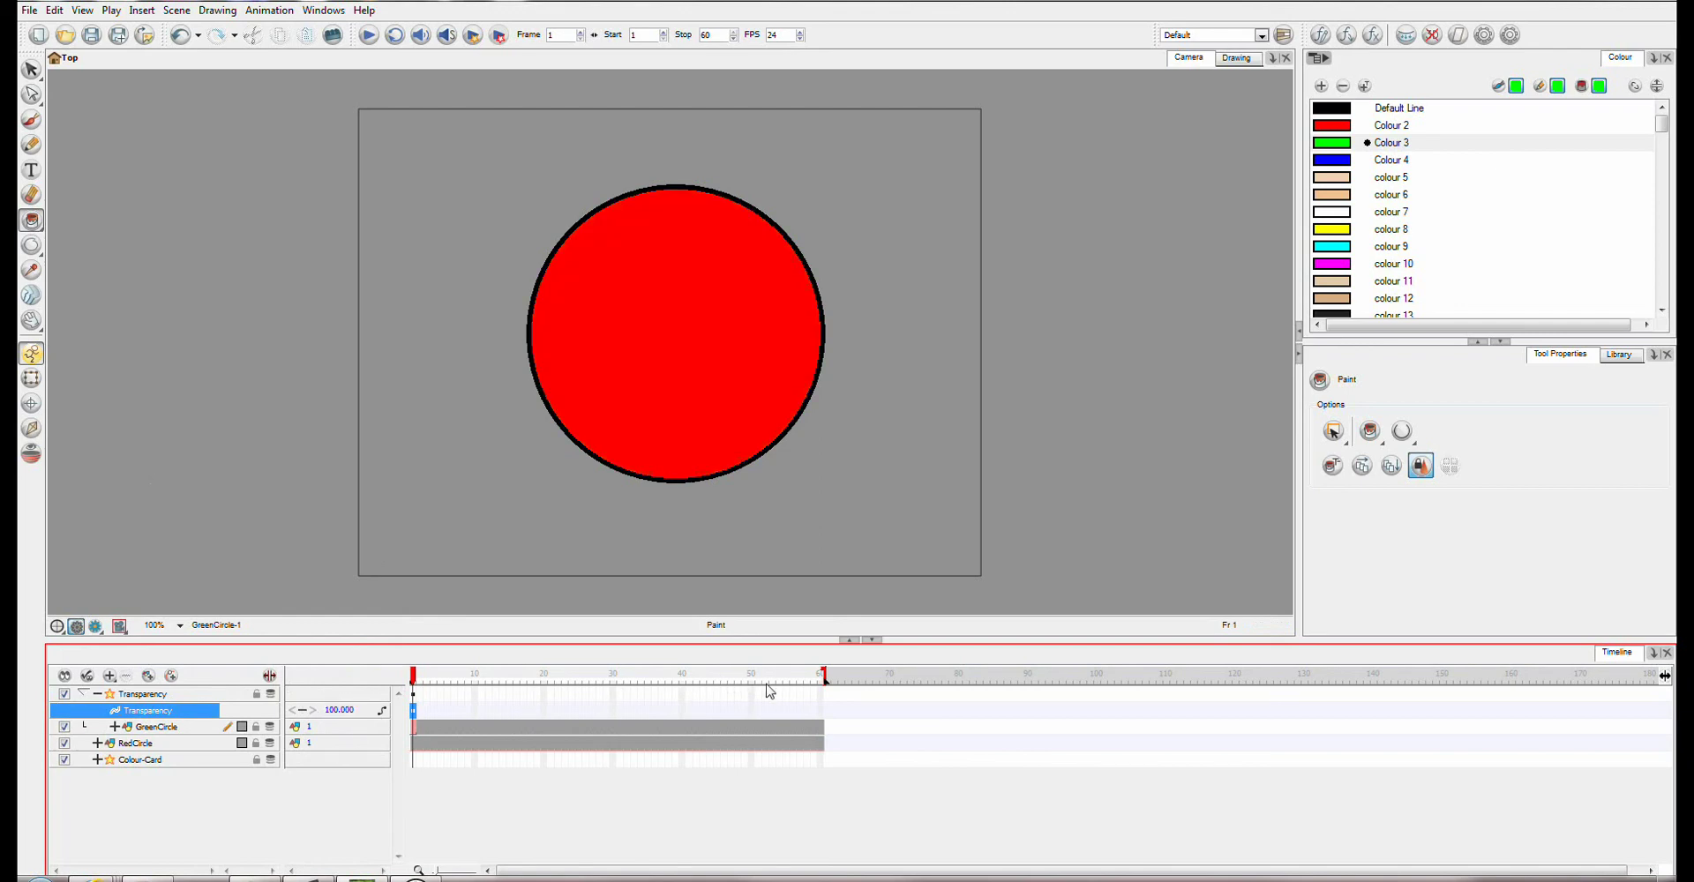
Set the Transparency value to 0 at frame 60.
left_click(819, 711)
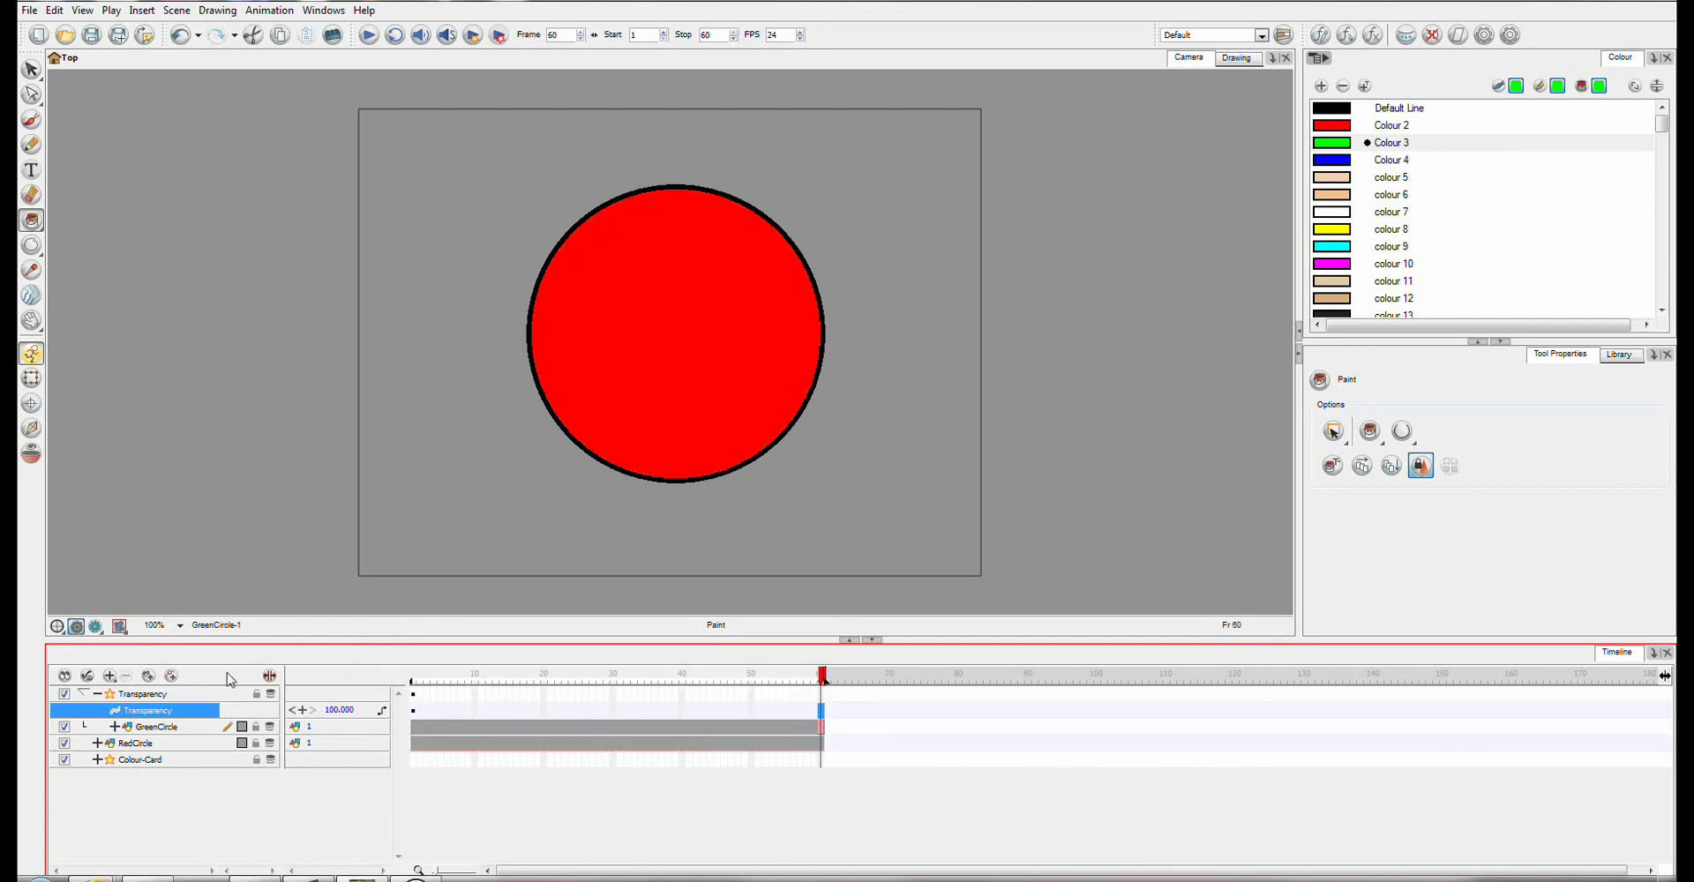
double_click(339, 710)
type("0")
key("Return")
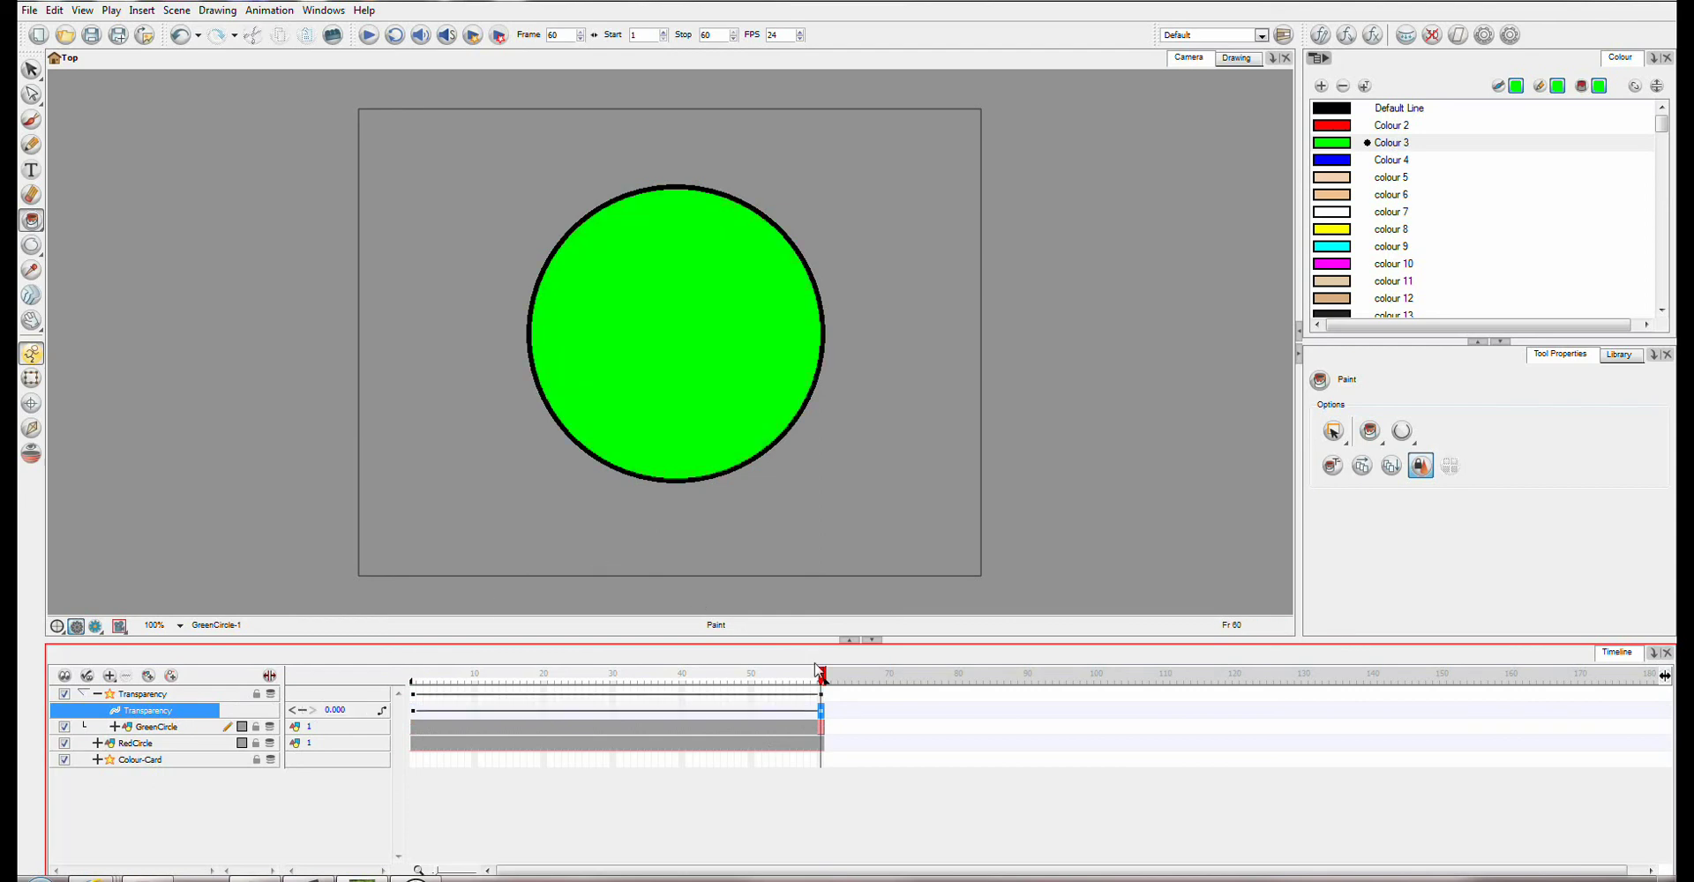
left_click(816, 681)
left_click_drag(816, 681, 332, 683)
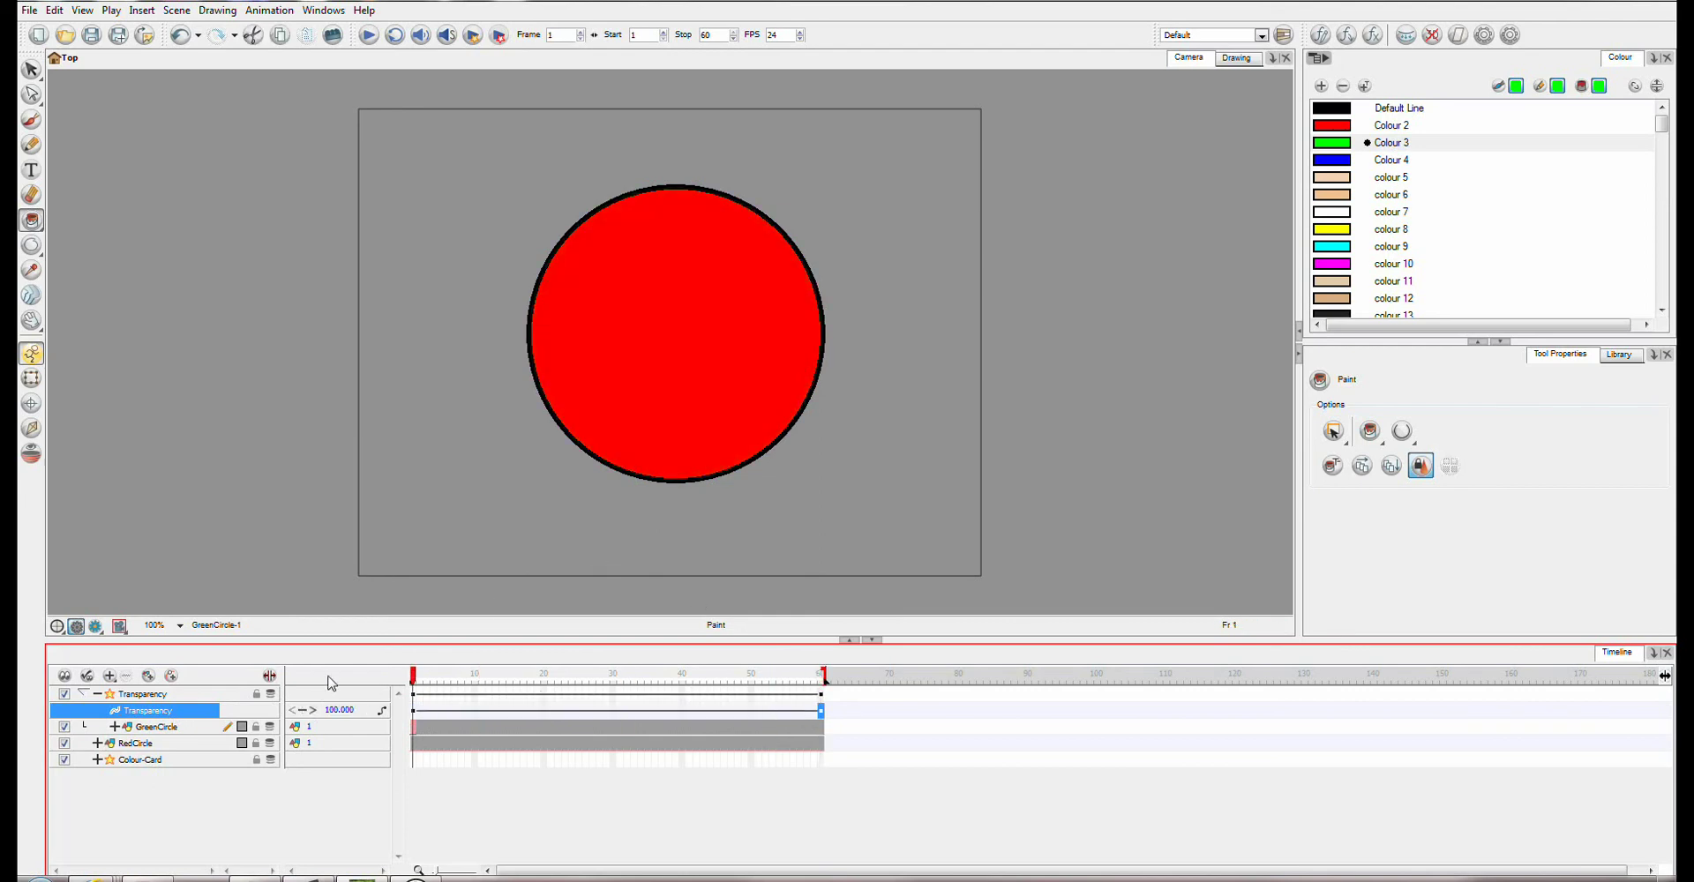
left_click(369, 35)
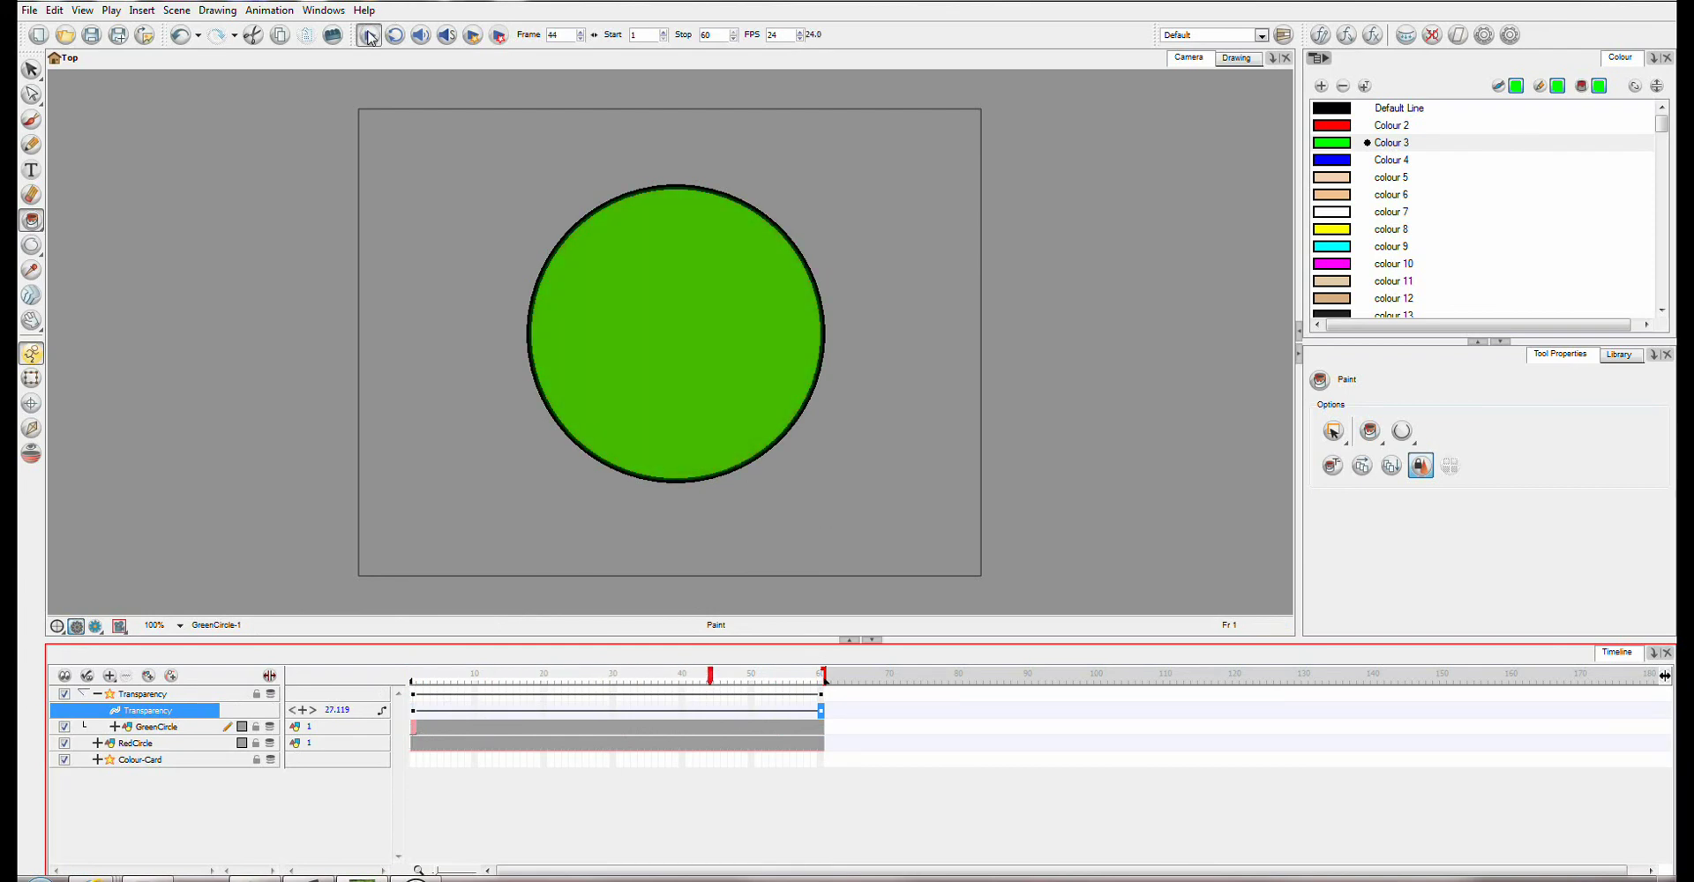